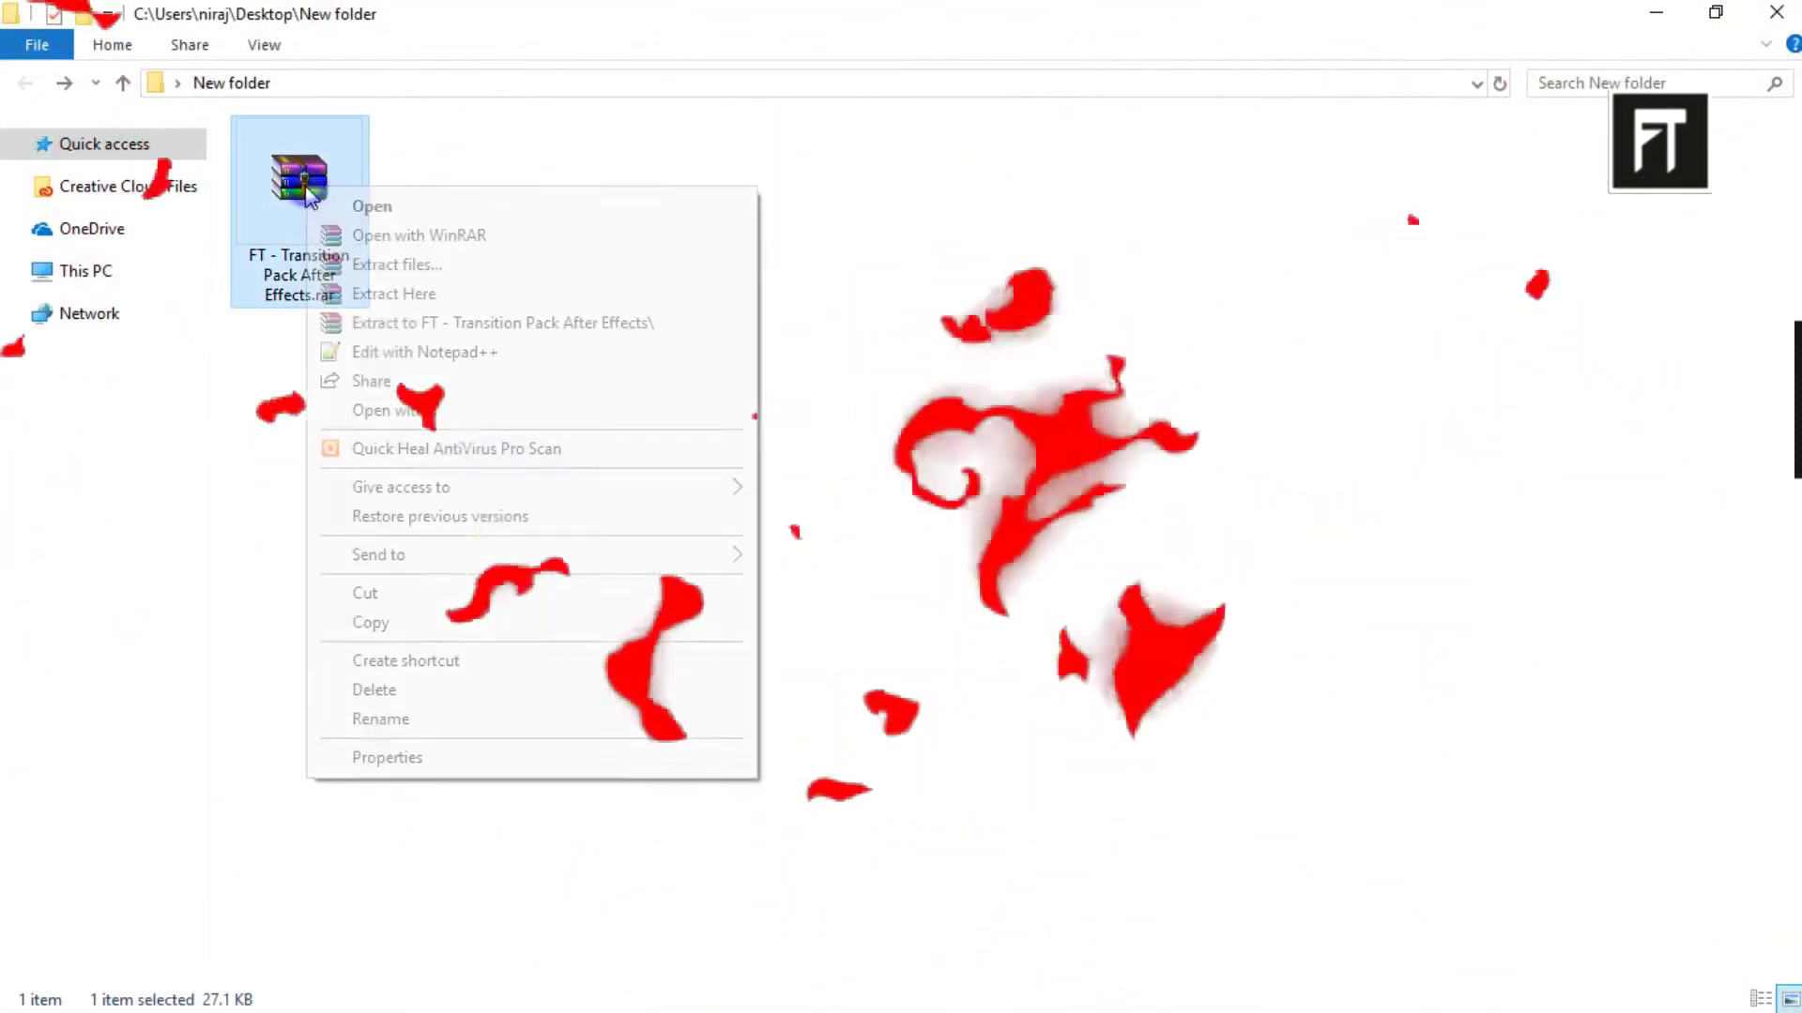
Extract the transition pack archive here and open FT-Transition.aep in After Effects.
left_click(385, 289)
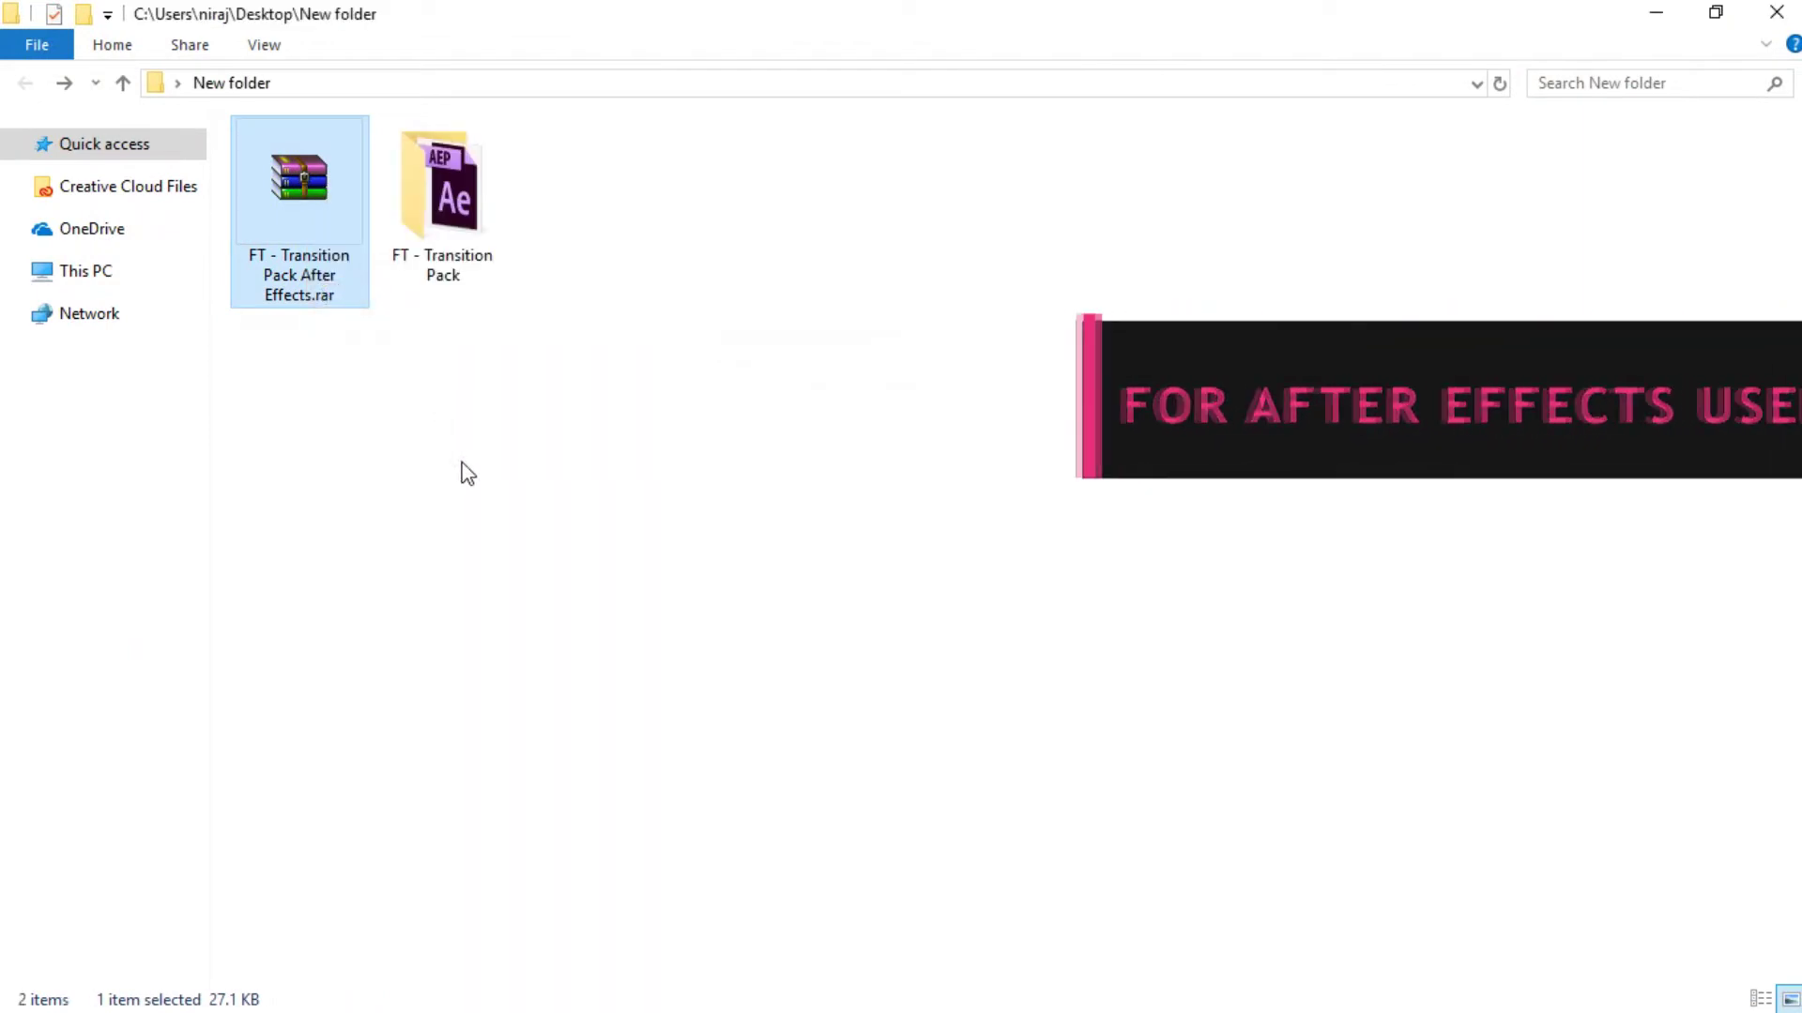
left_click(473, 179)
double_click(473, 178)
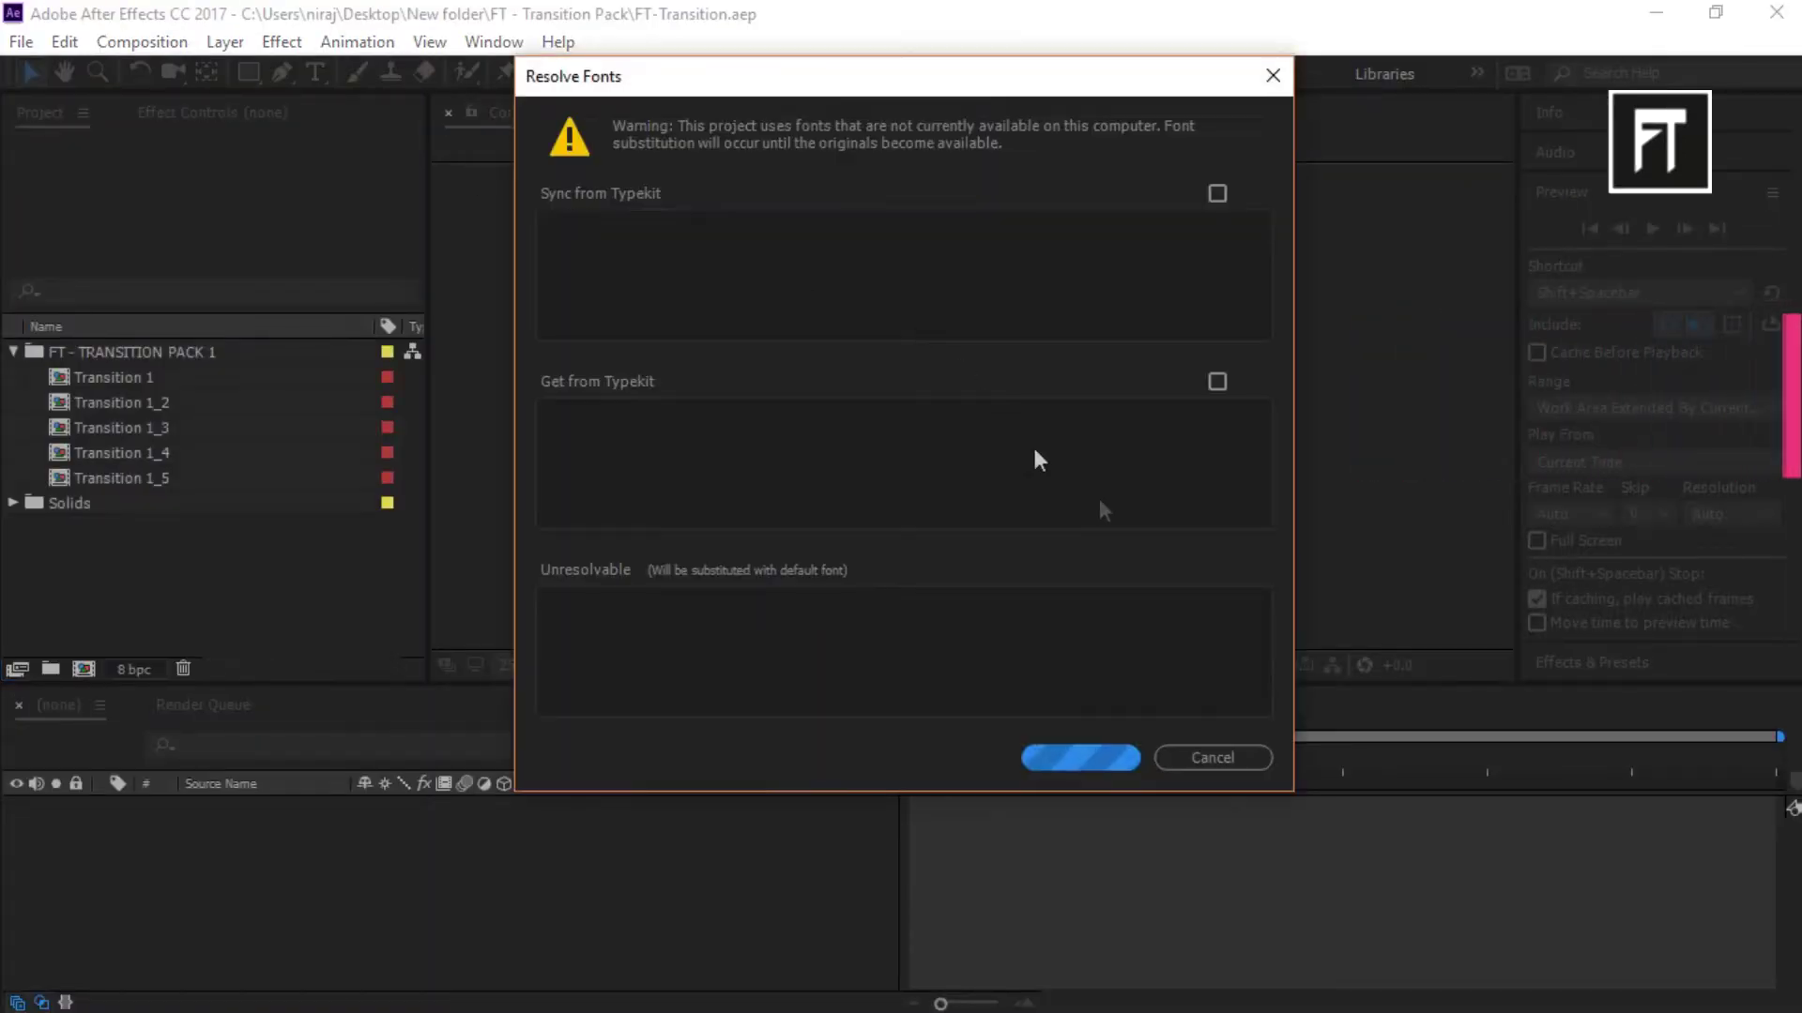
Dismiss the fonts warning, open Transition 1_3 at frame 14, and turn on the transparency grid.
left_click(1228, 746)
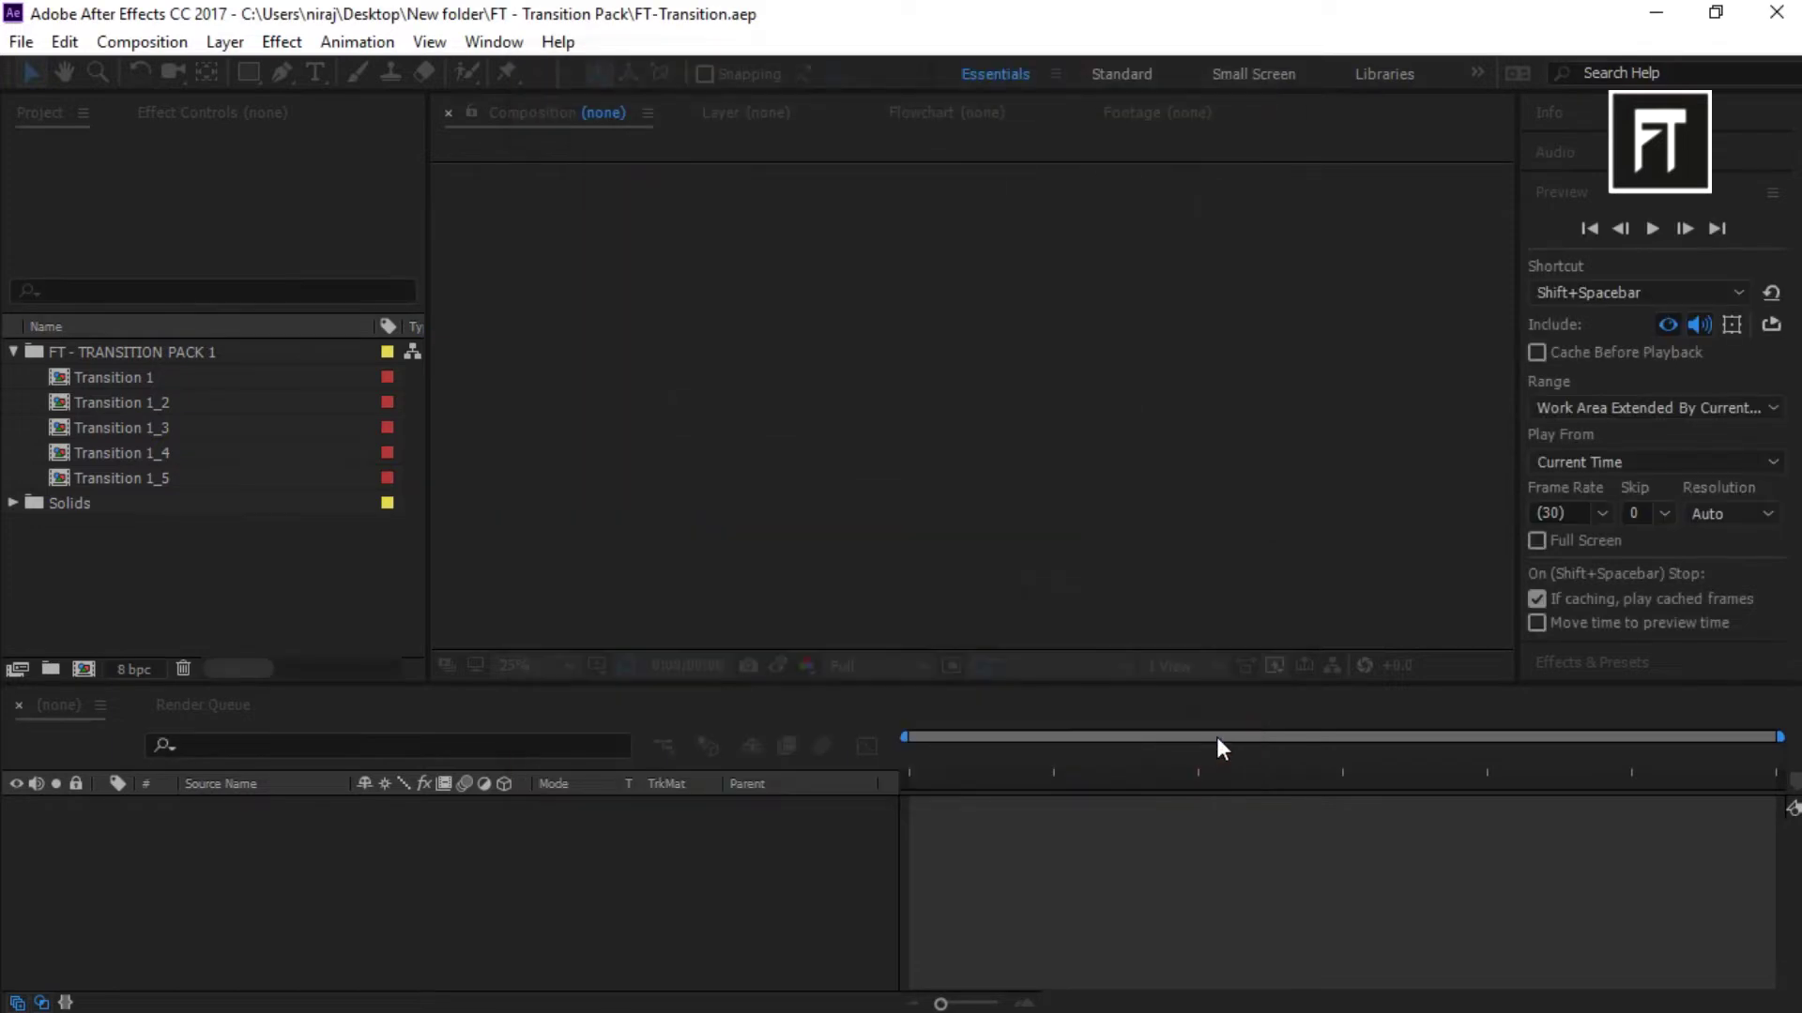
mouse_move(1229, 750)
left_mouse_down()
mouse_move(1724, 778)
mouse_move(1242, 771)
left_mouse_up()
double_click(180, 423)
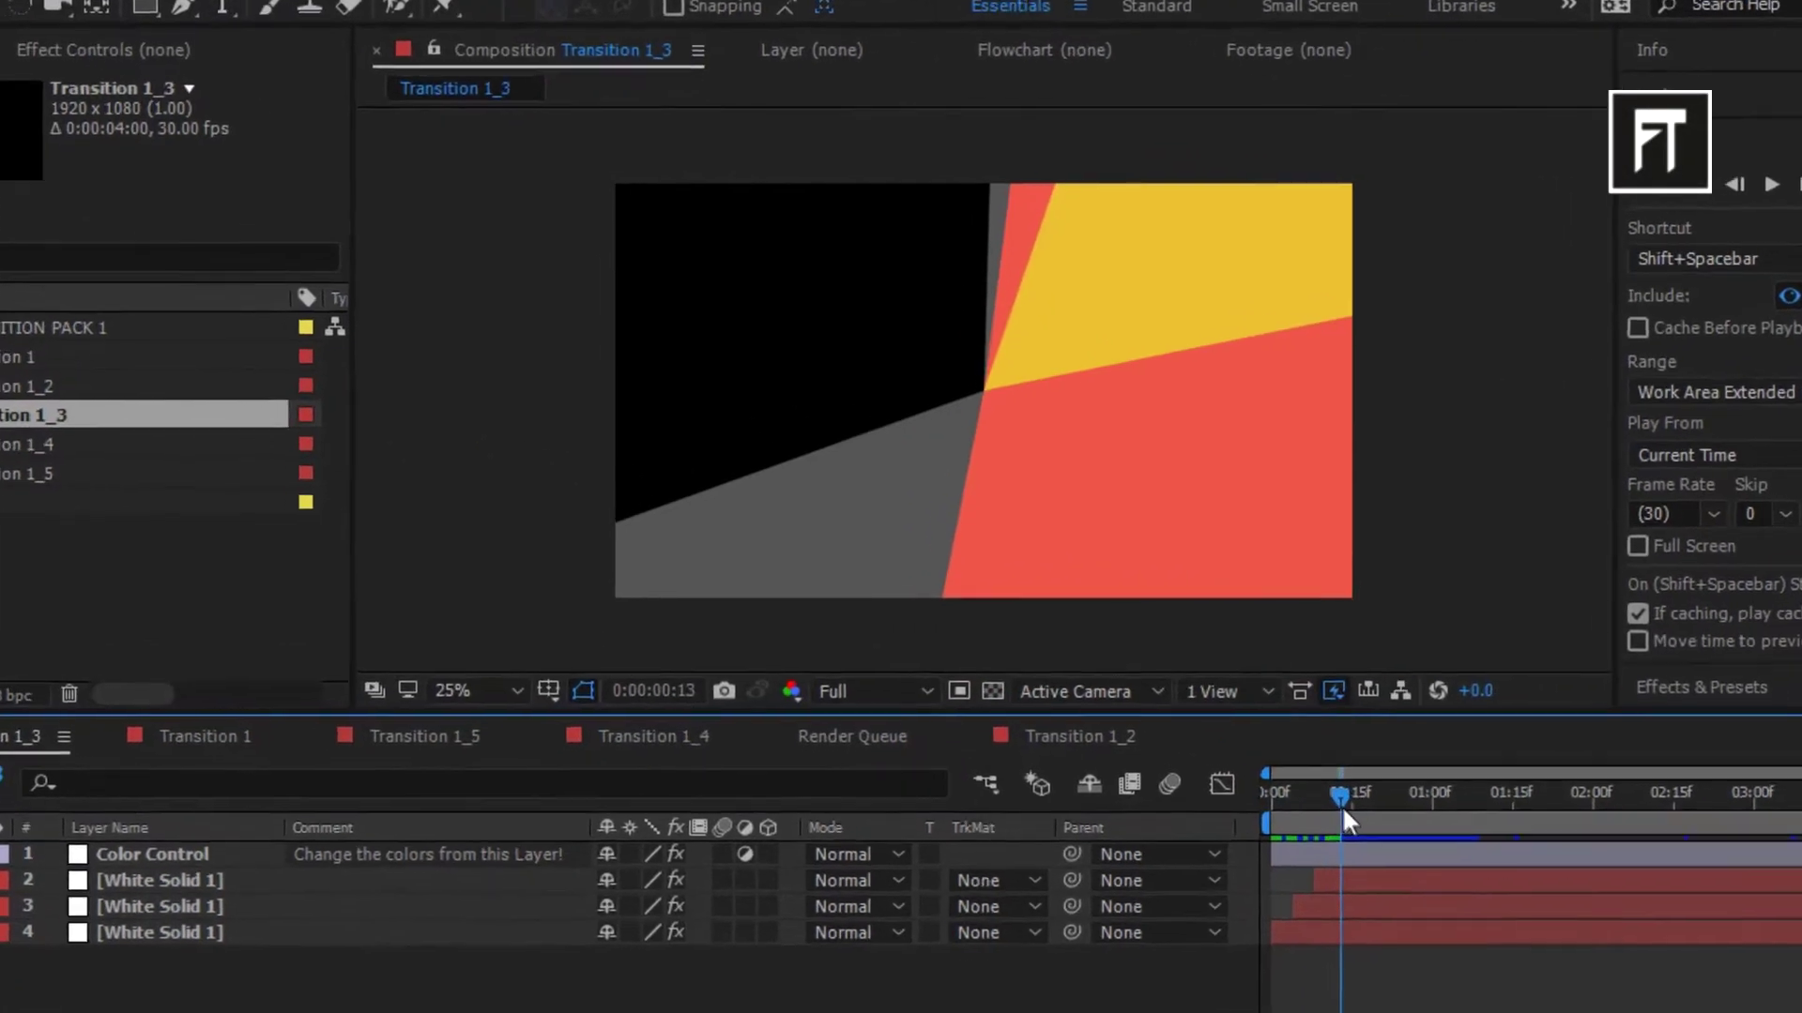
left_click_drag(1222, 748, 1417, 858)
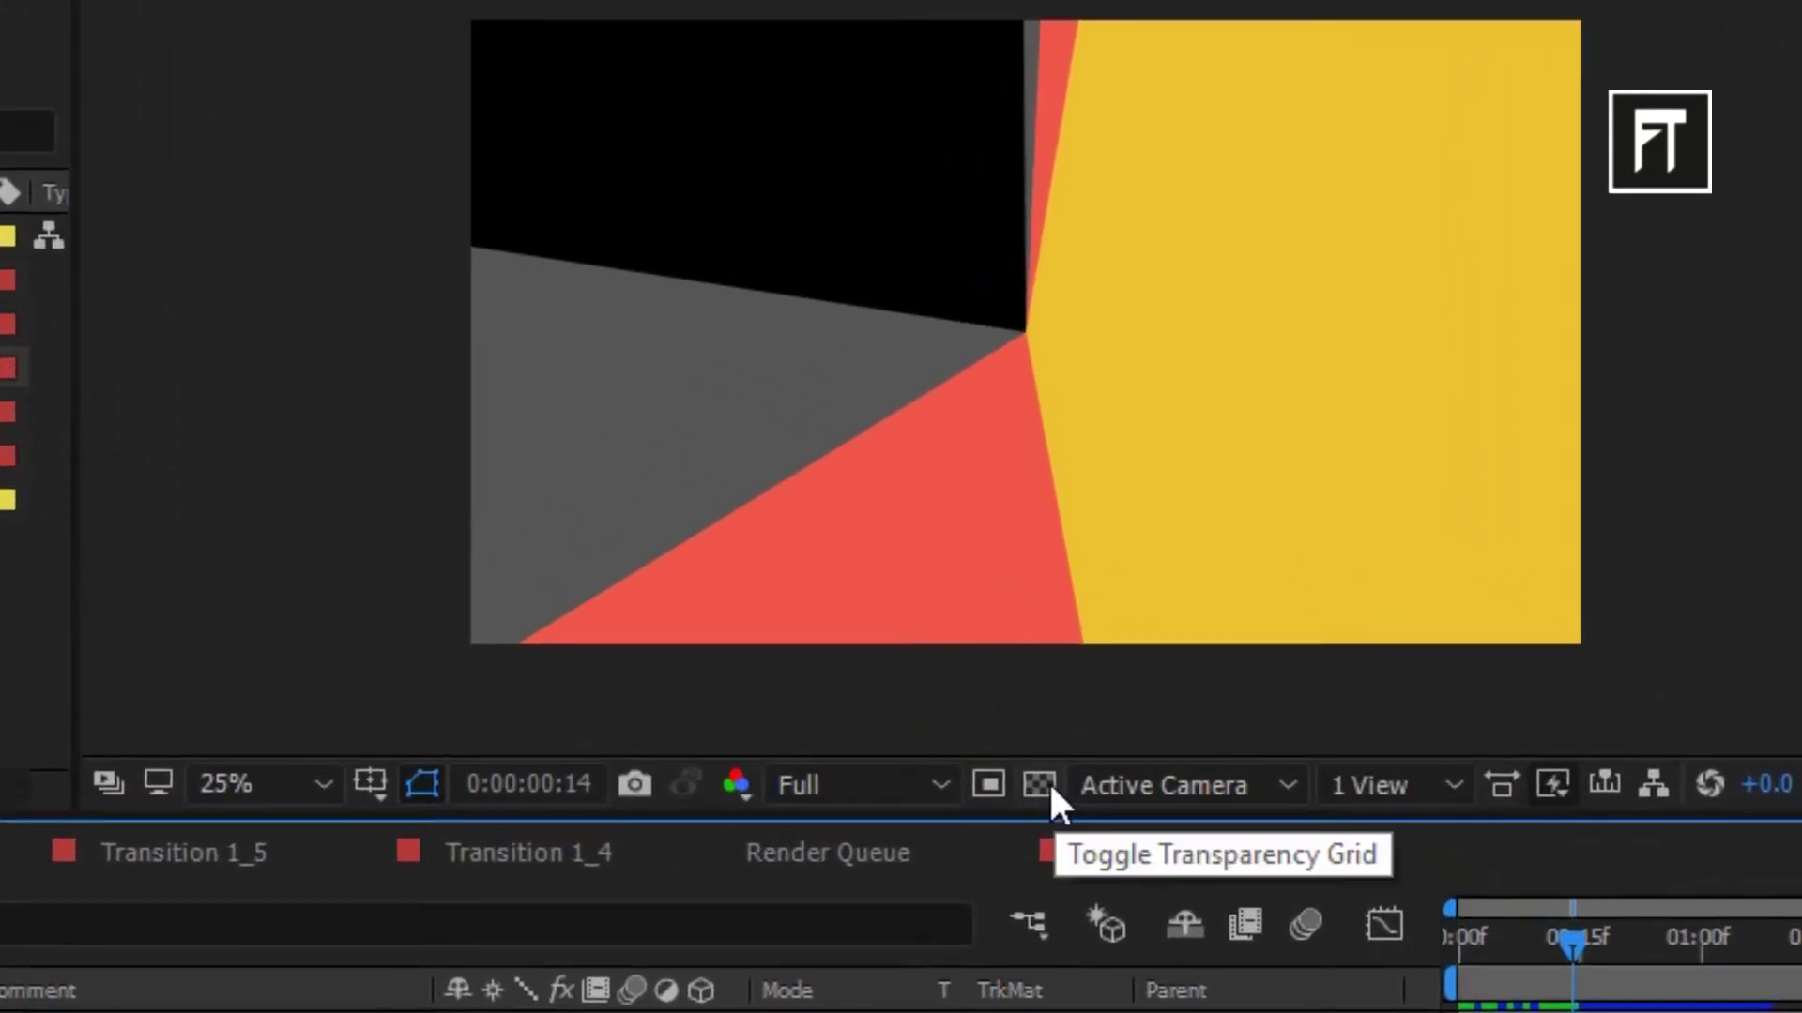
left_click(1038, 784)
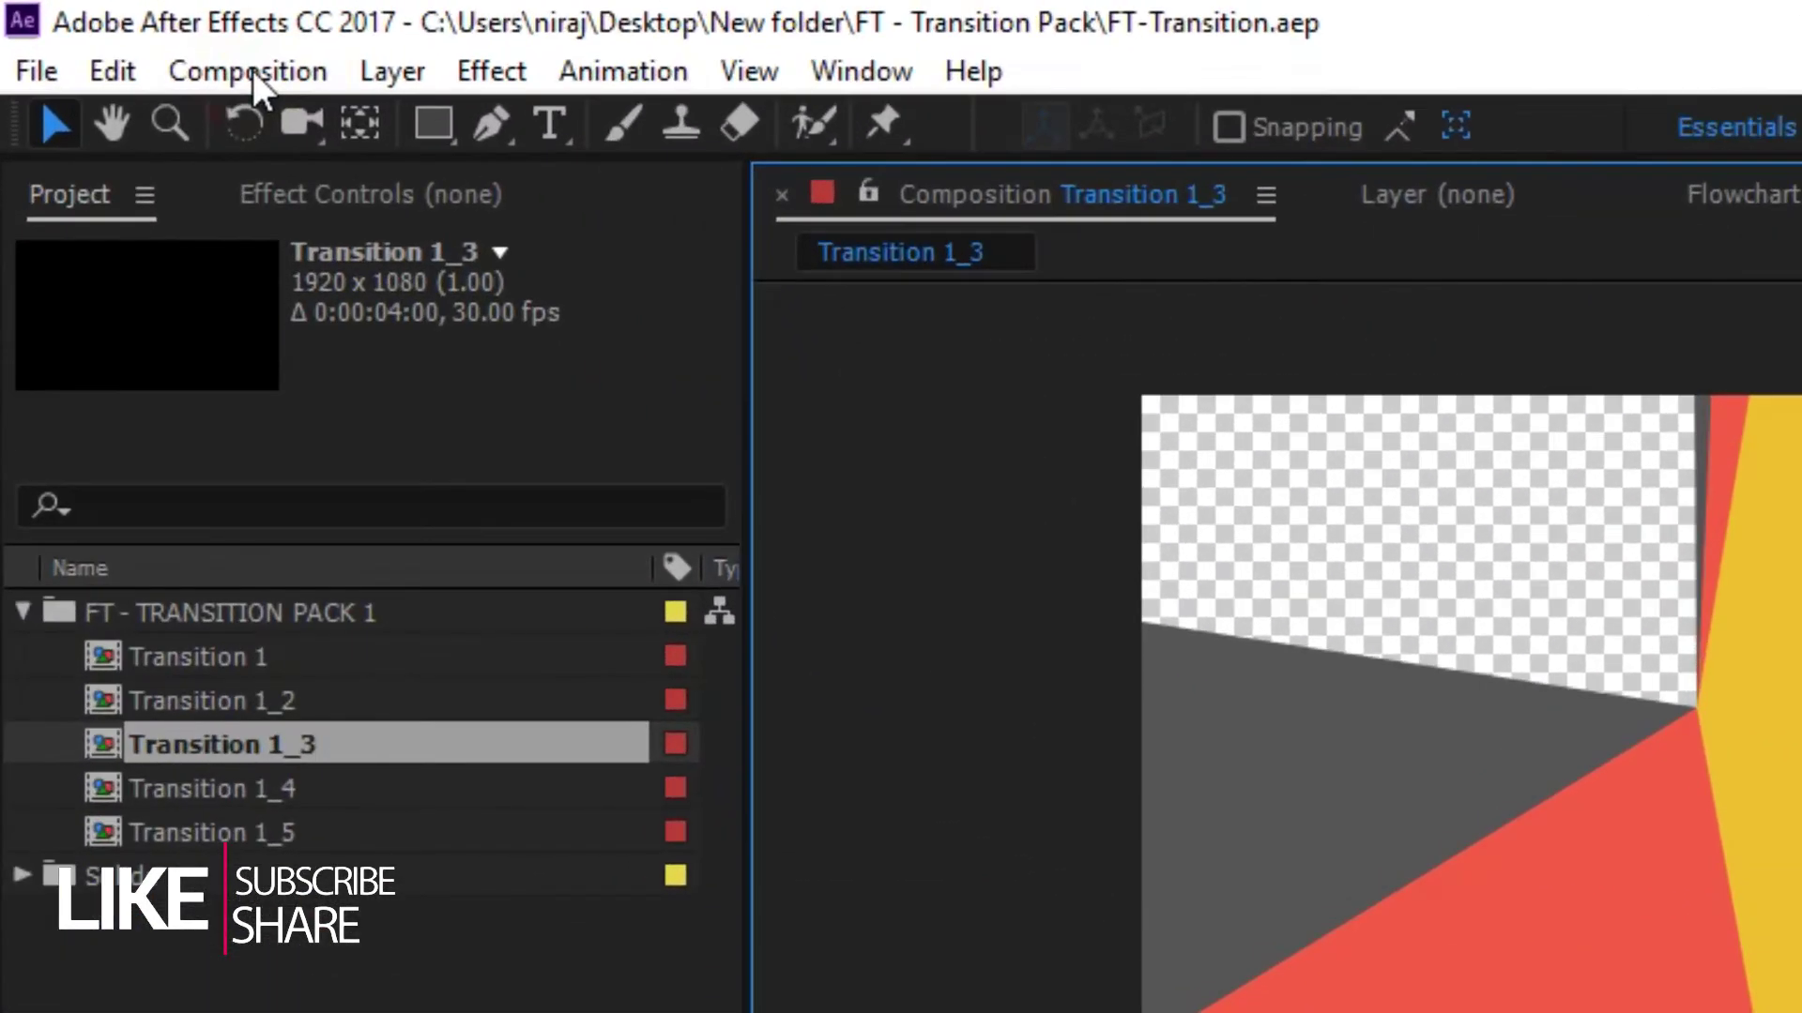
Queue Transition 1_3 for rendering as a Custom AVI with RGB + Alpha channels.
left_click(252, 70)
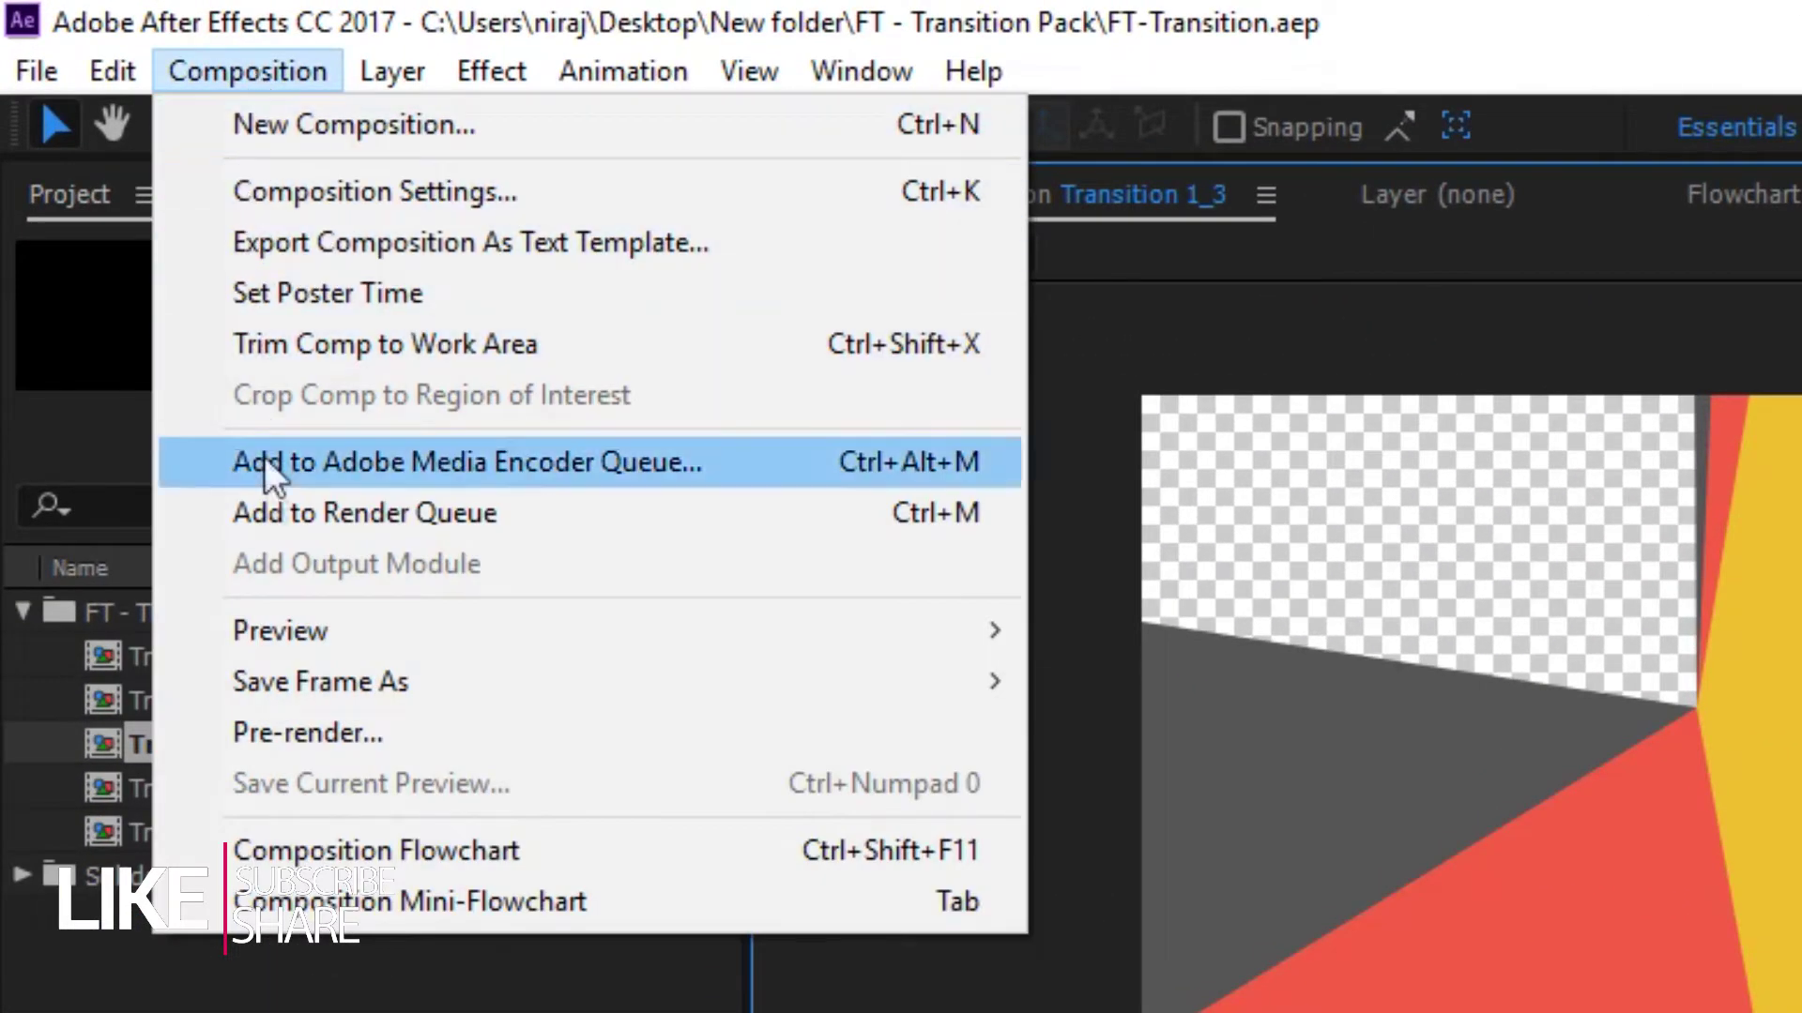
left_click(324, 734)
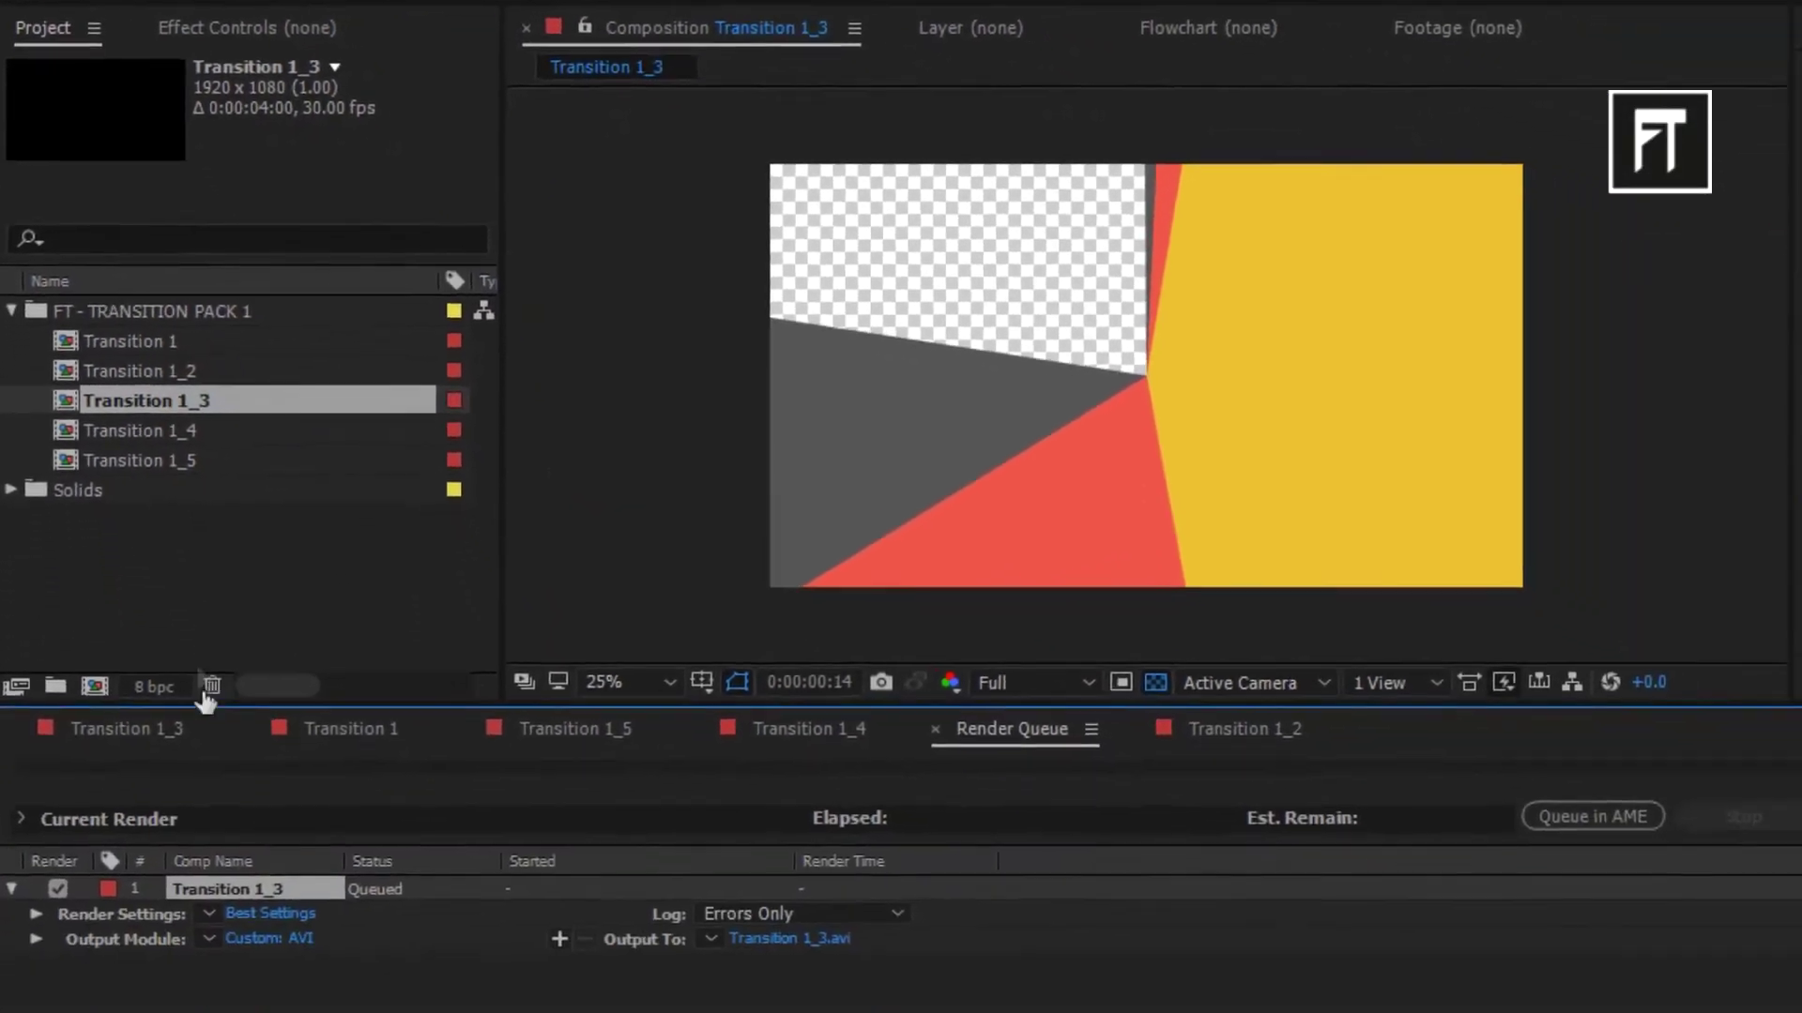
left_click(282, 940)
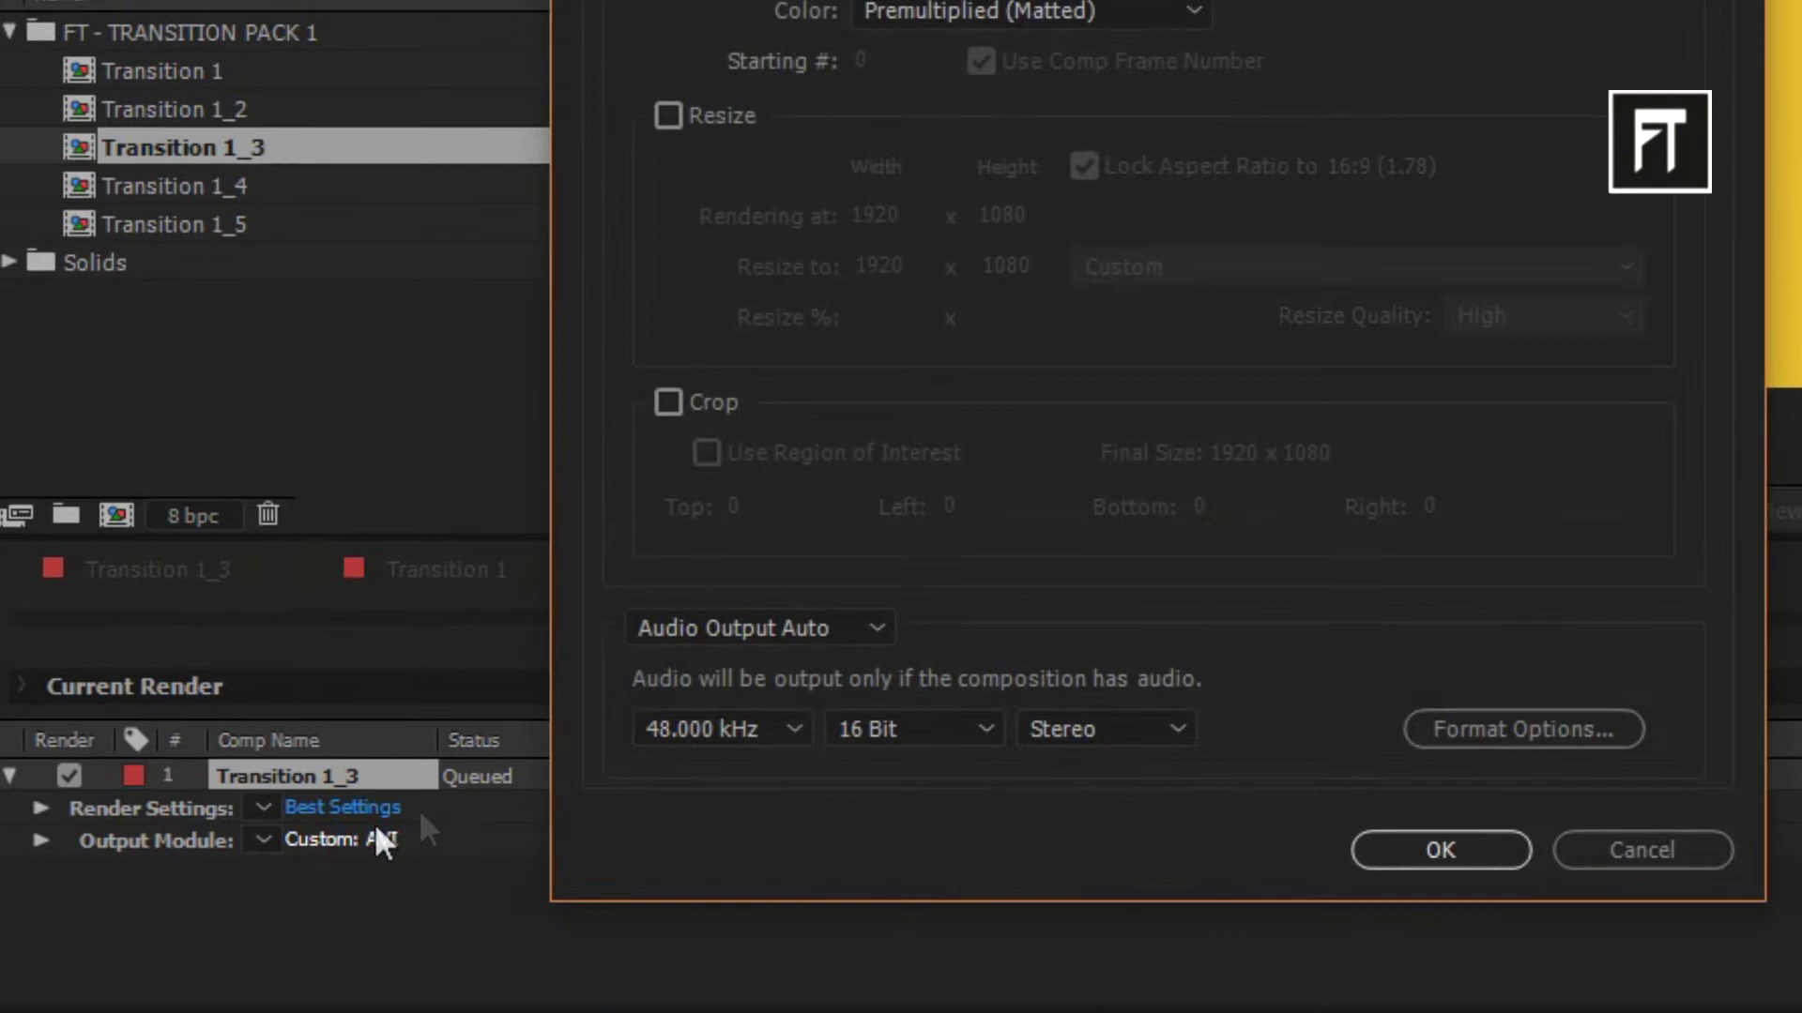
left_click(748, 426)
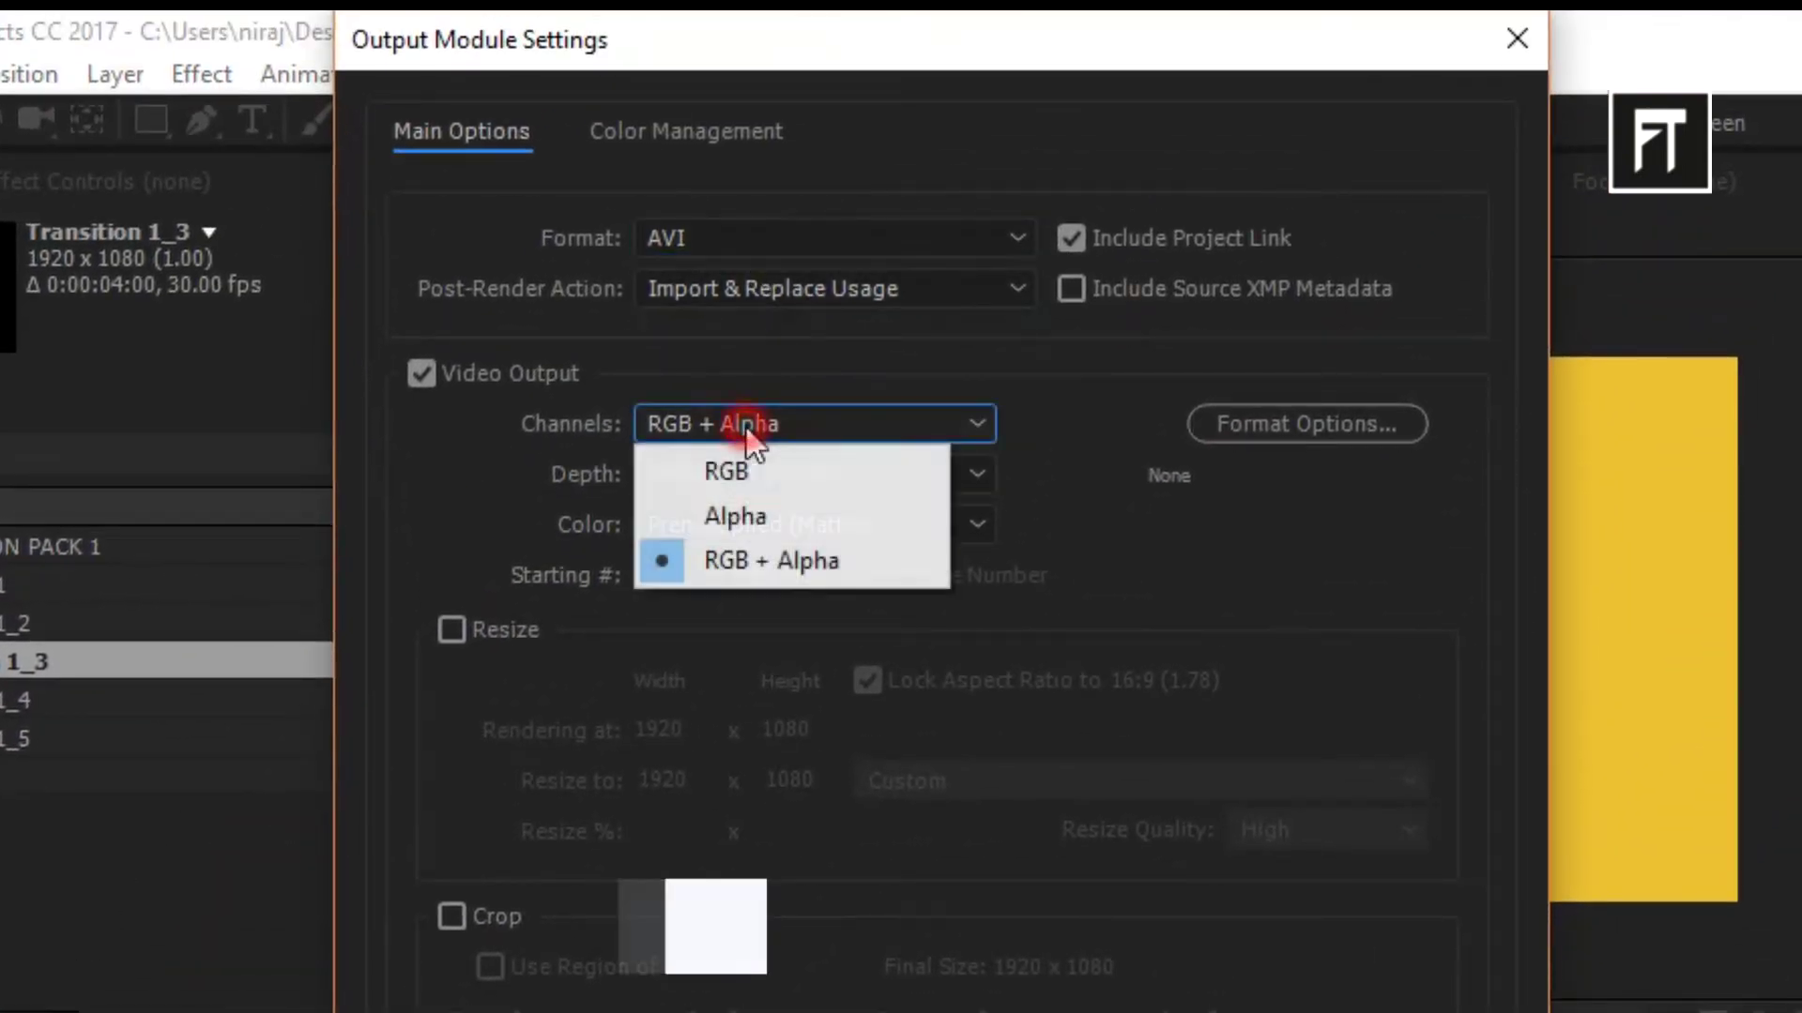
left_click(767, 560)
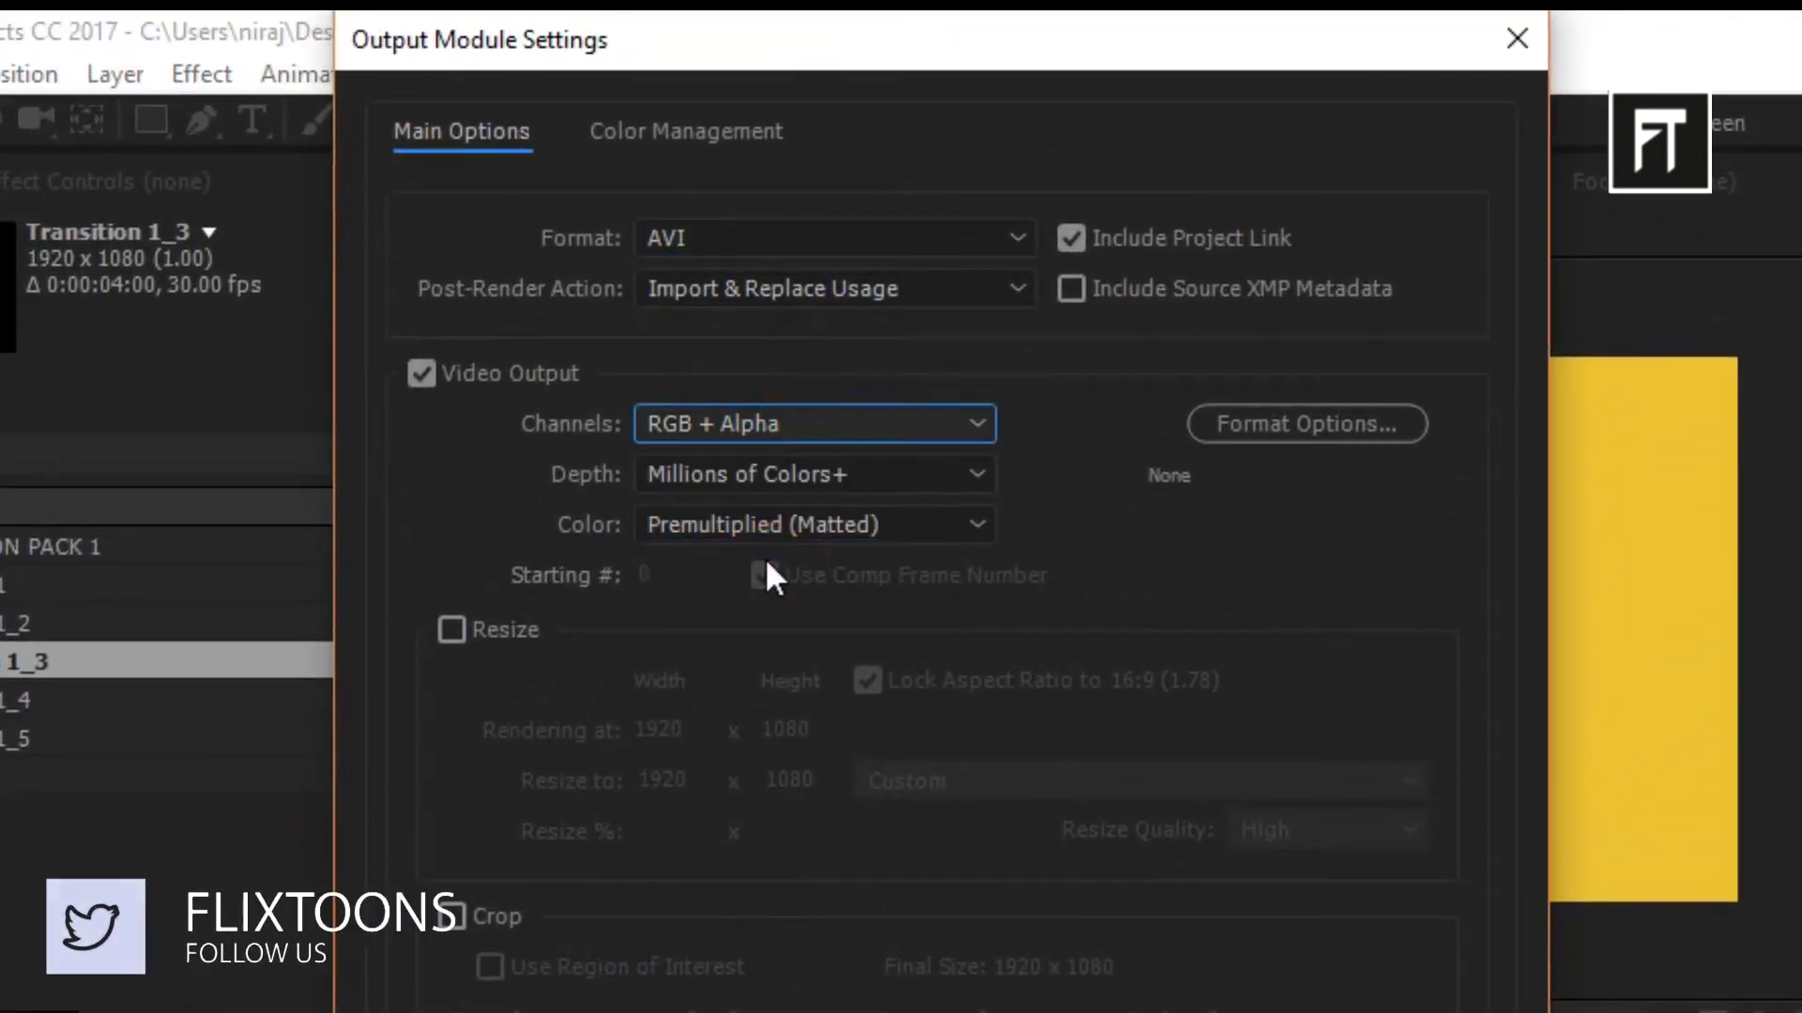
left_click(989, 924)
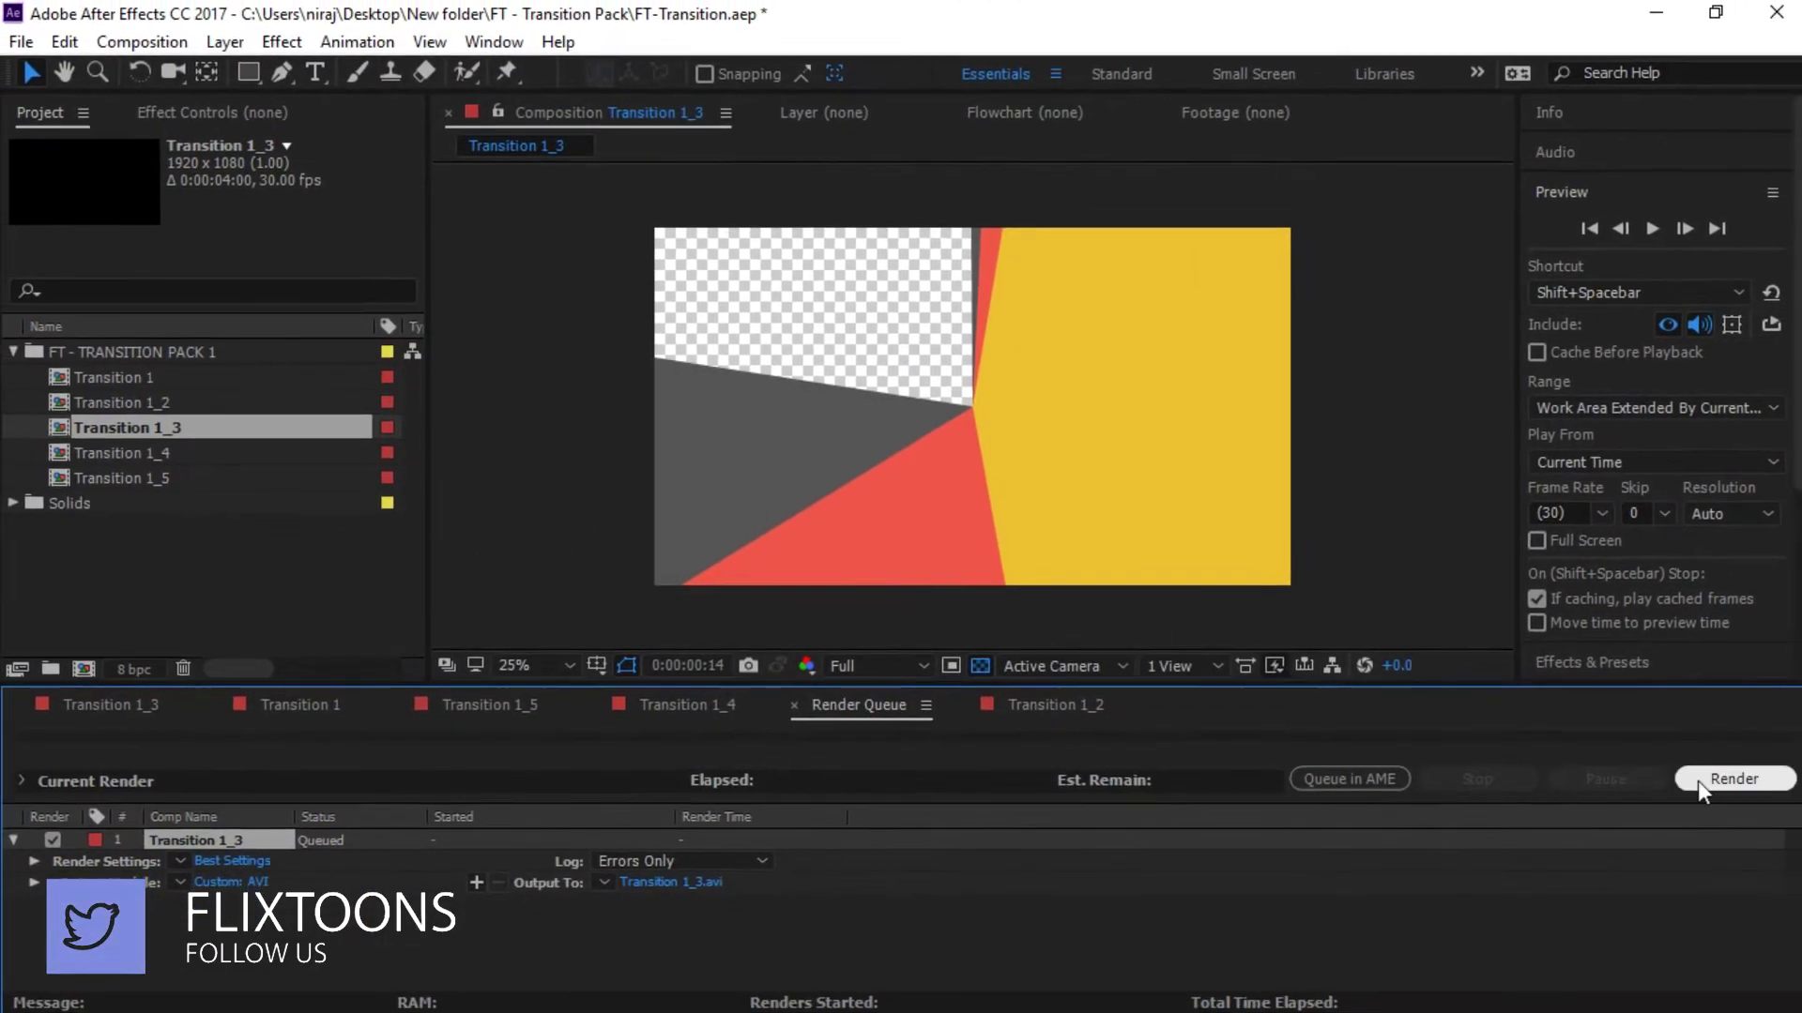
Start the Transition 1_3 render, then extract the Sony Vegas pack and open its folder.
left_click(1708, 779)
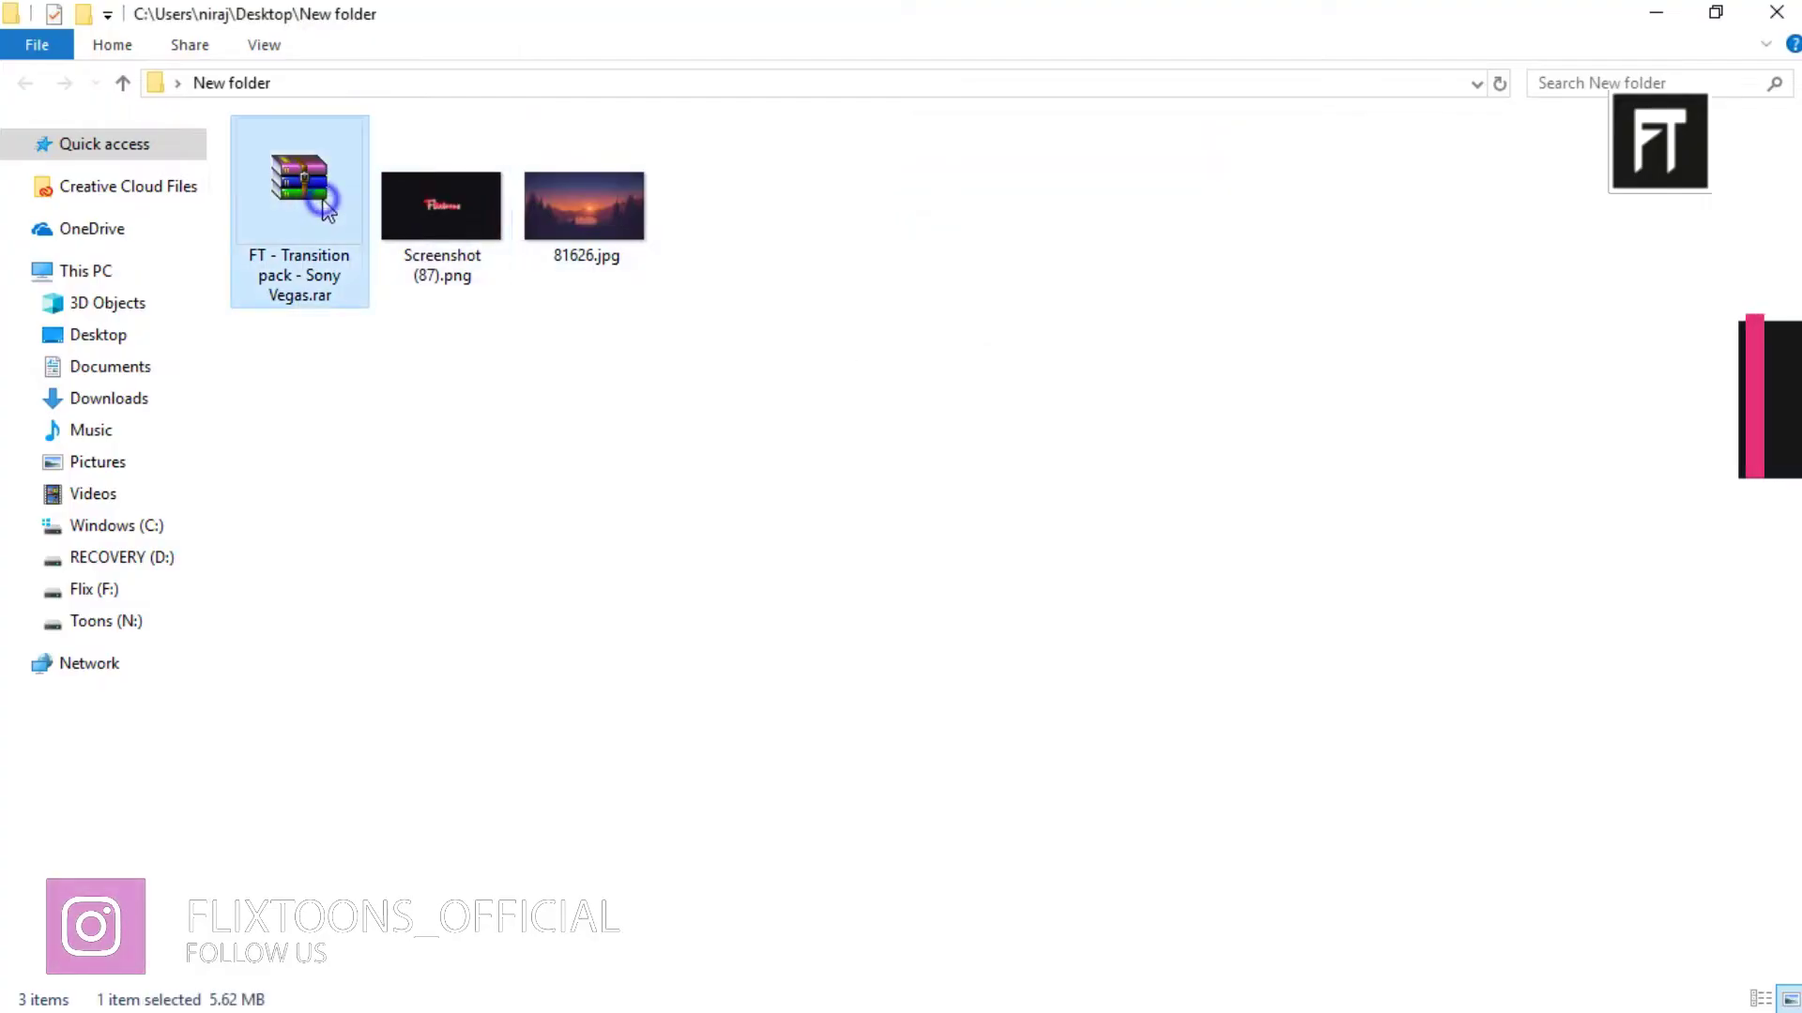
right_click(325, 202)
left_click(380, 306)
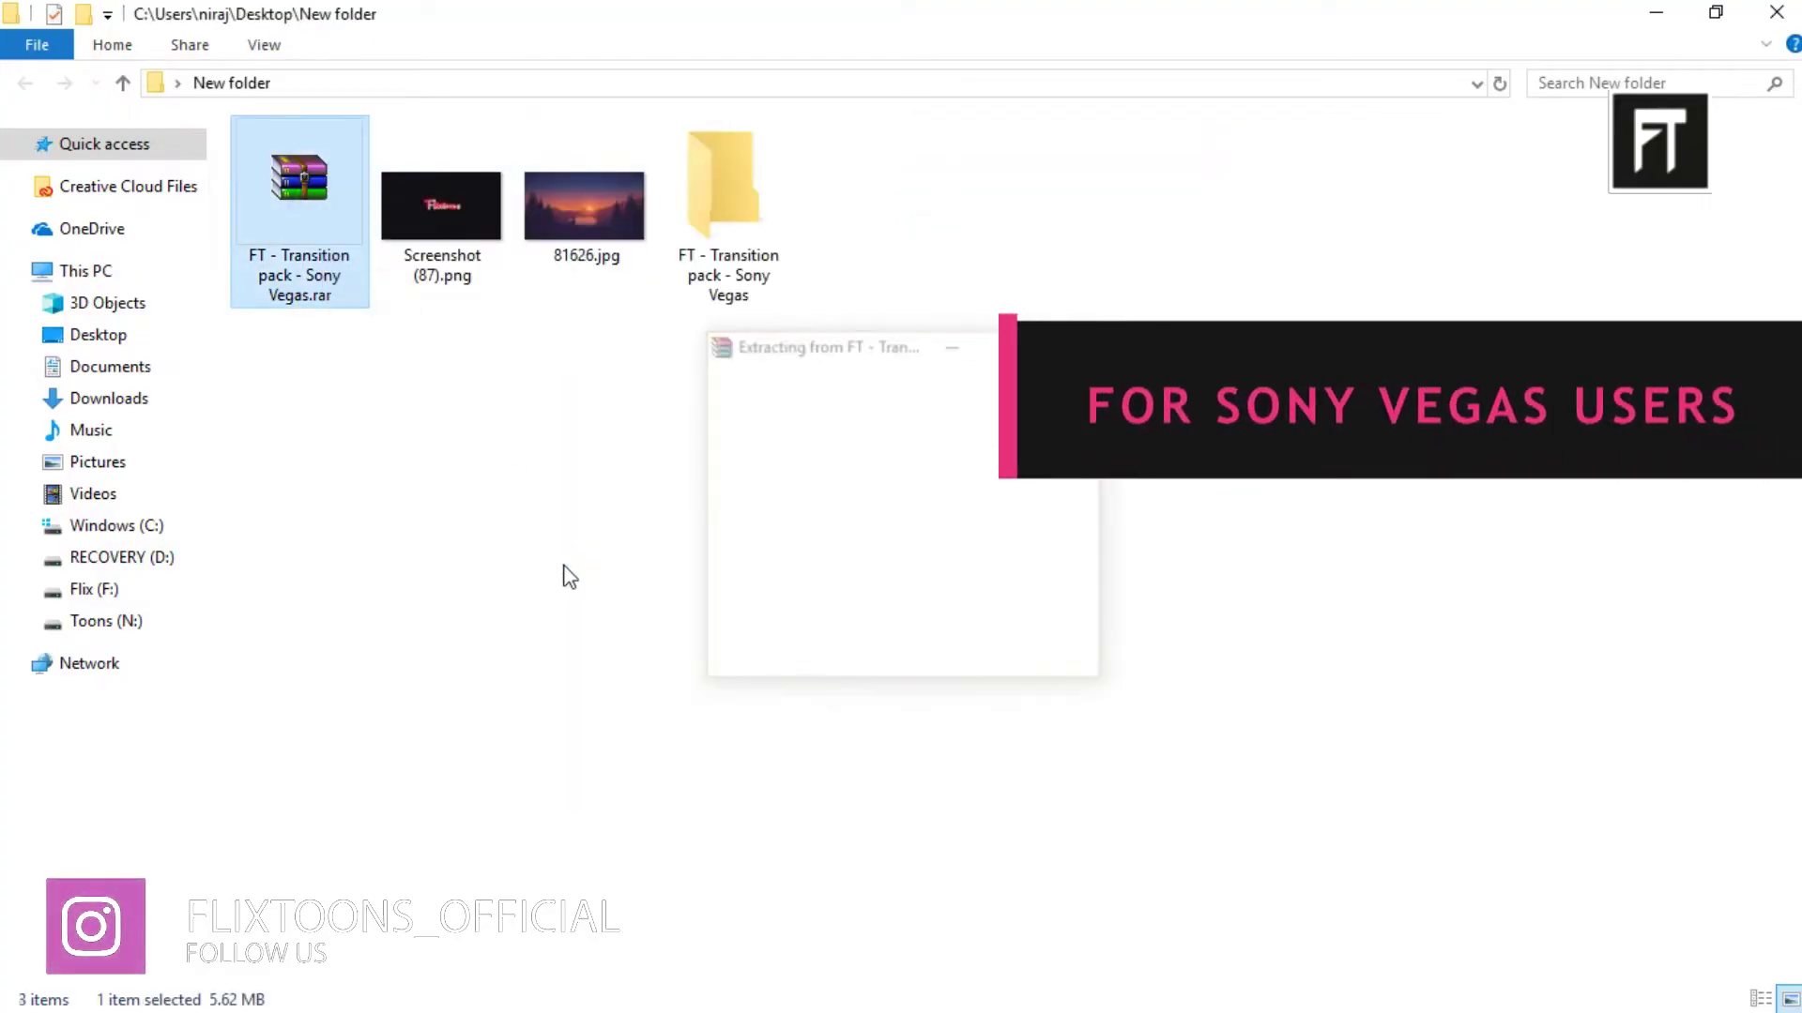
double_click(727, 268)
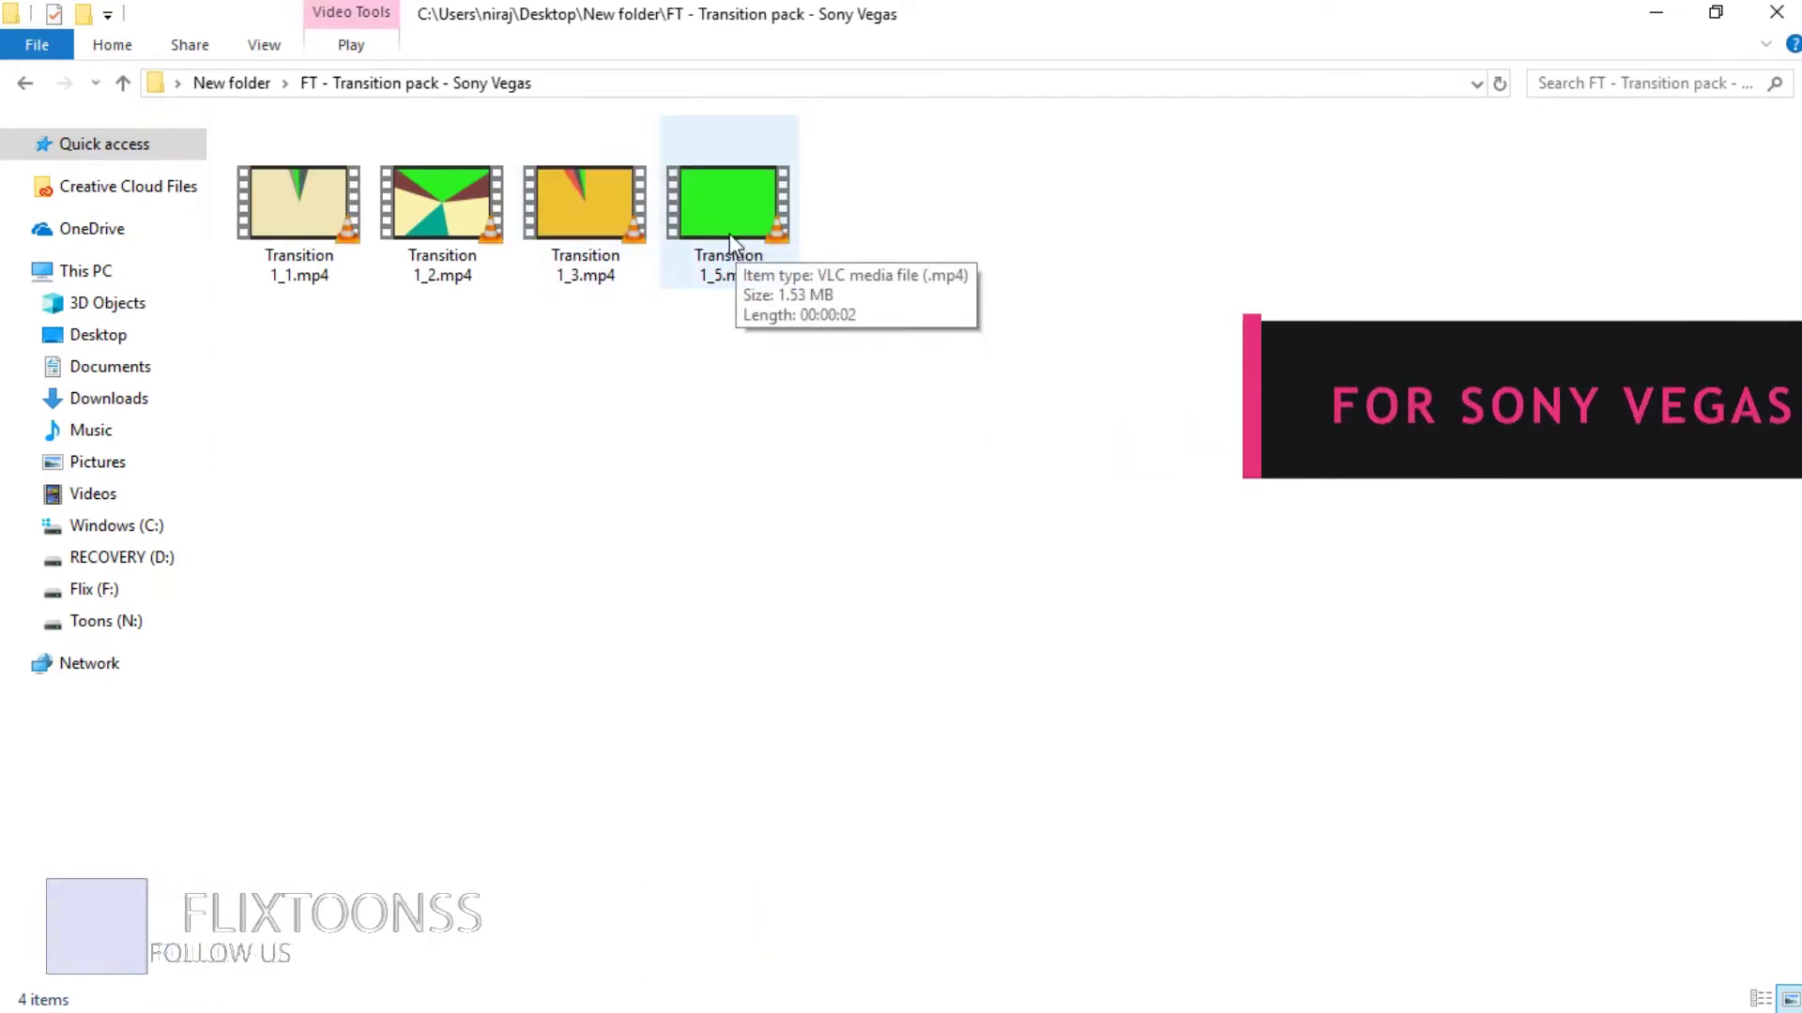
Place the Transition 1_3 clip on the Vegas timeline and match the project video settings.
left_click_drag(585, 212, 1138, 996)
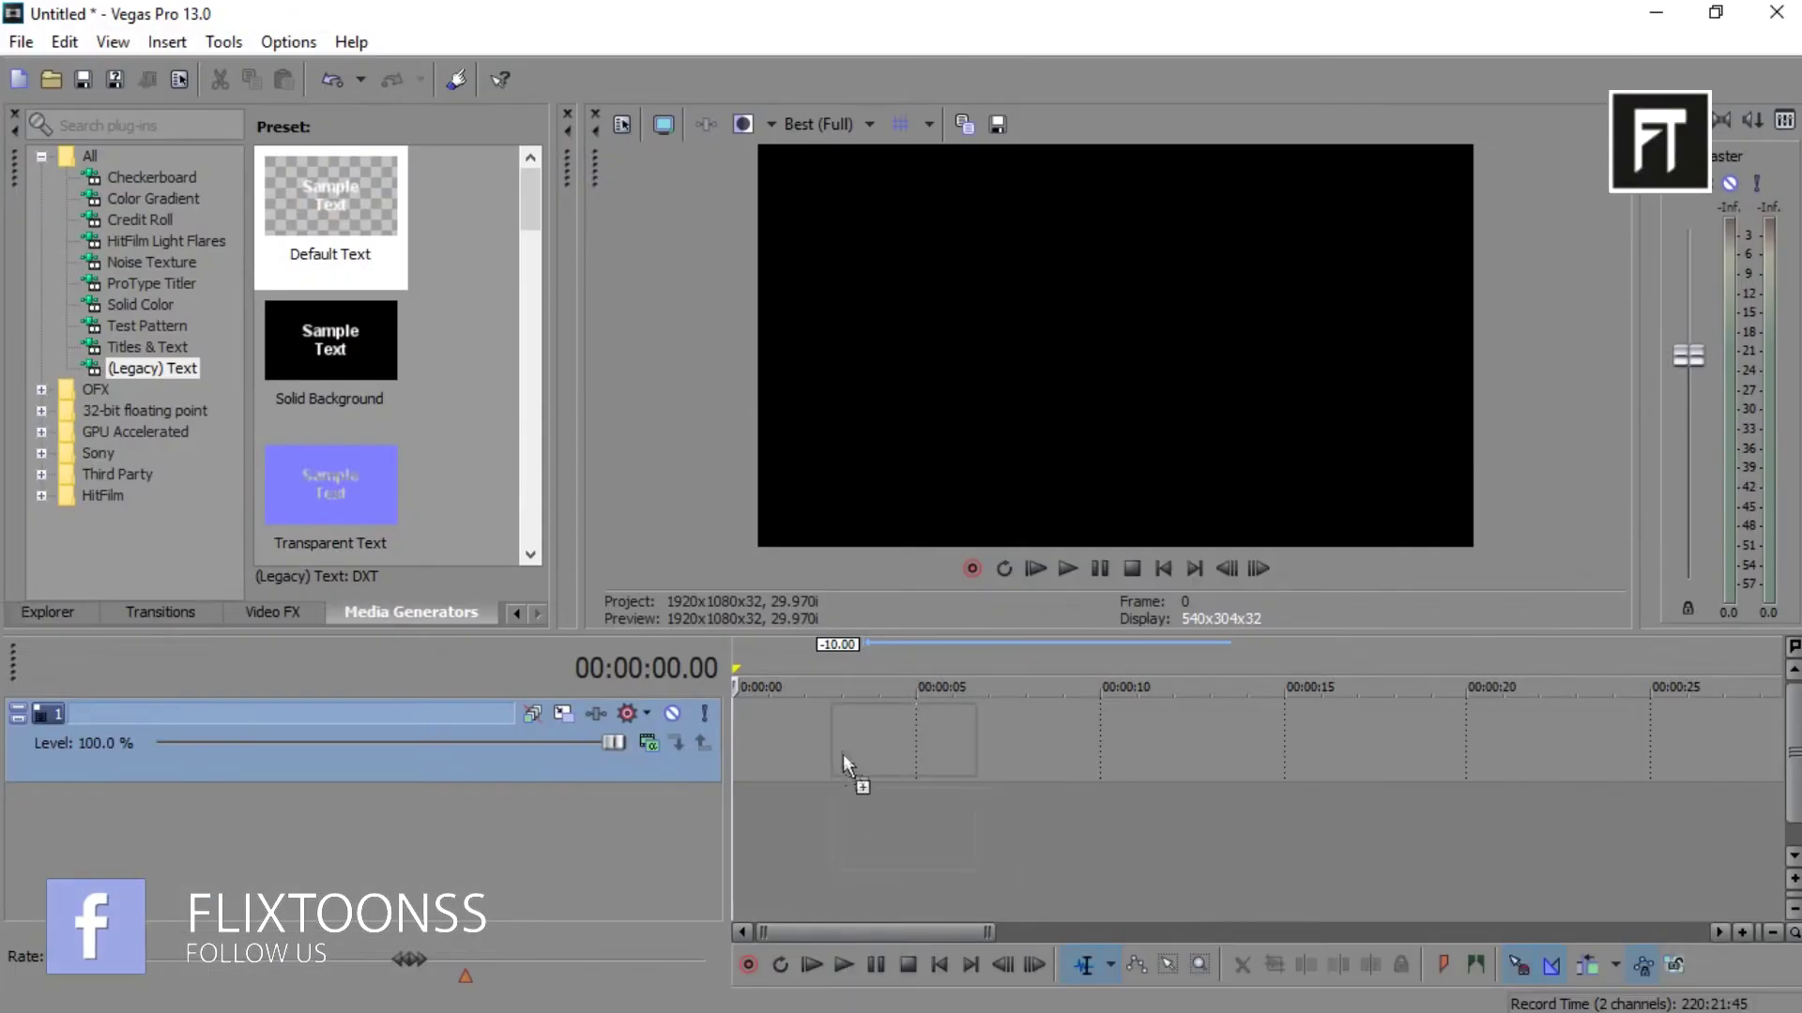
left_click_drag(1138, 997, 844, 753)
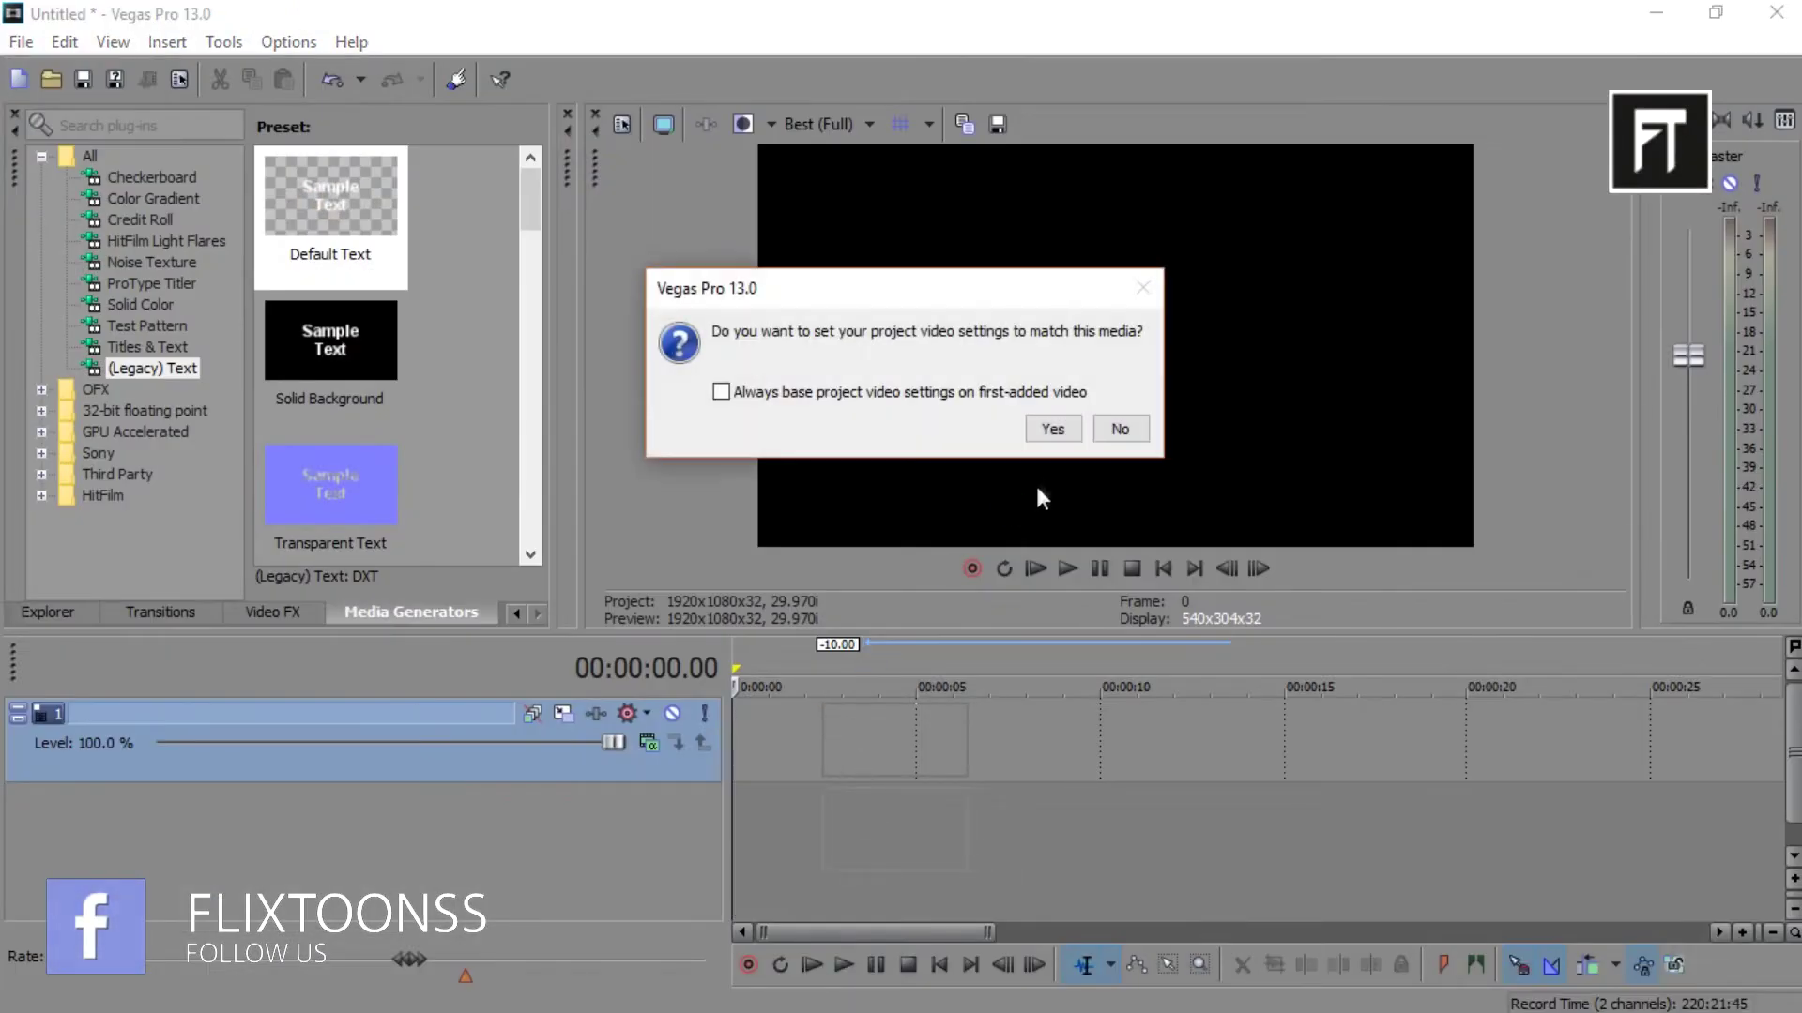
left_click(1036, 434)
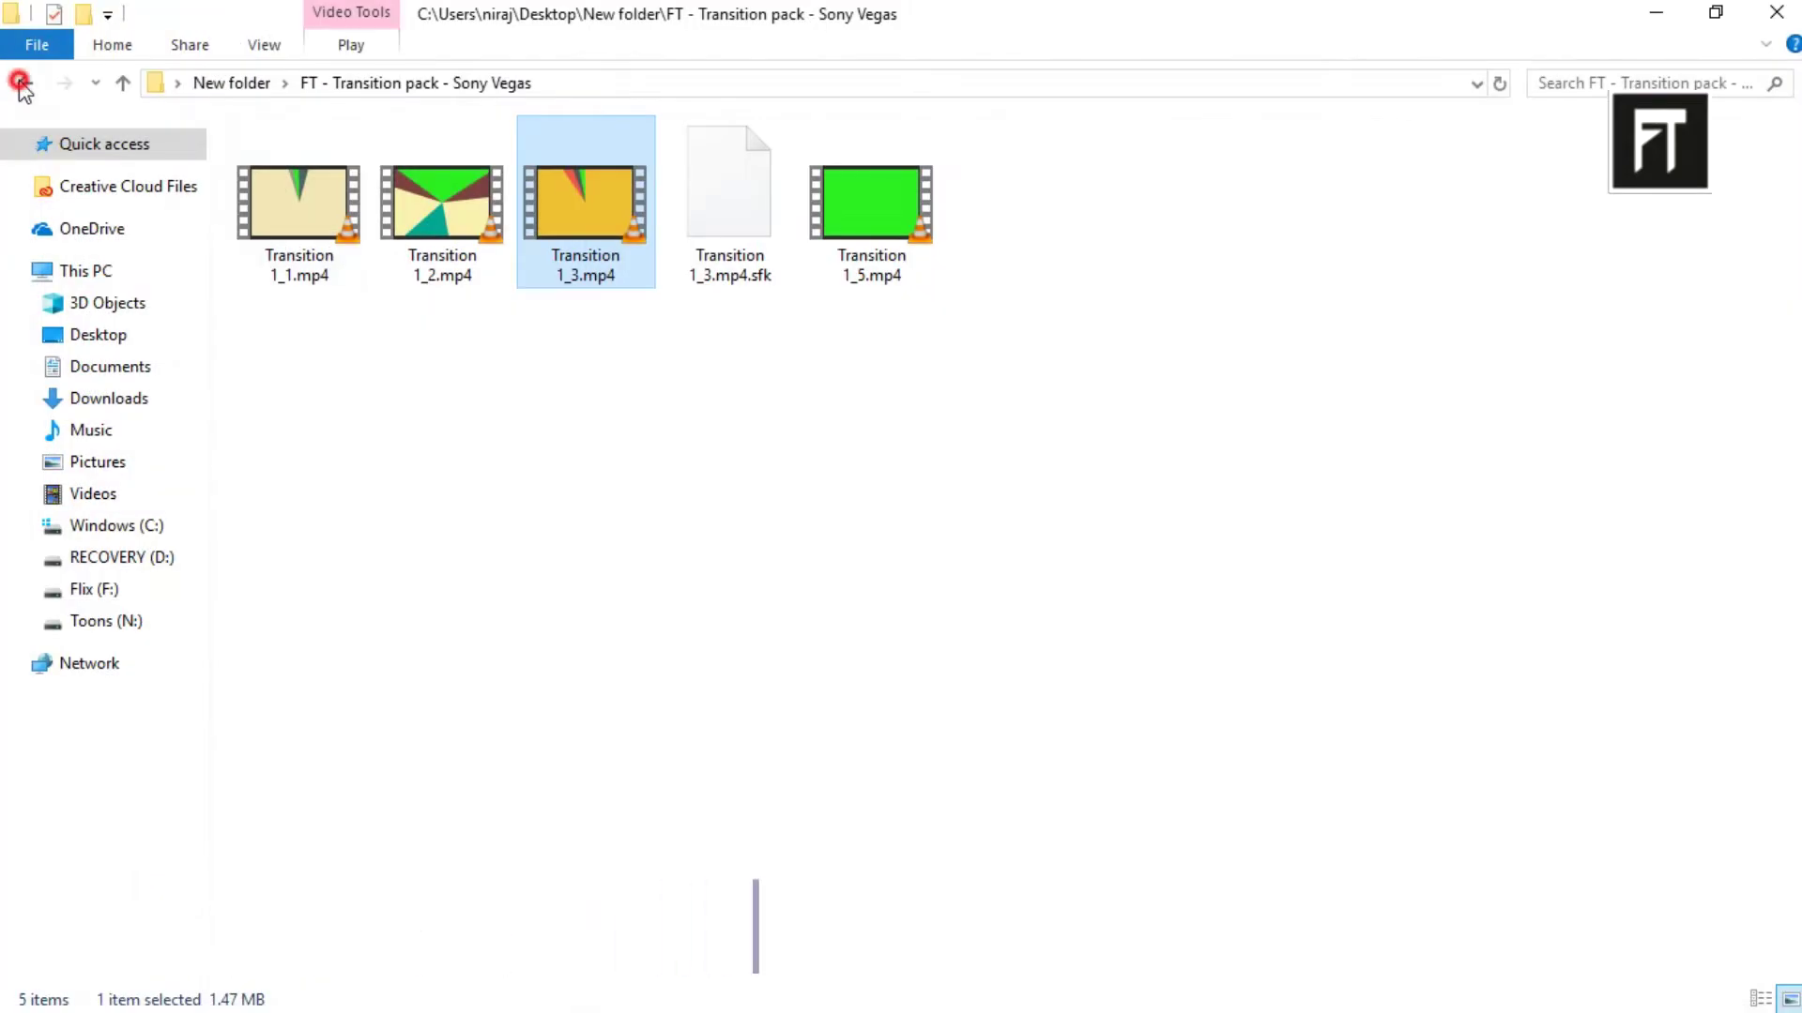
Select 81626.jpg and Screenshot (87).png in the parent folder and drag them into Vegas.
key("BackSpace")
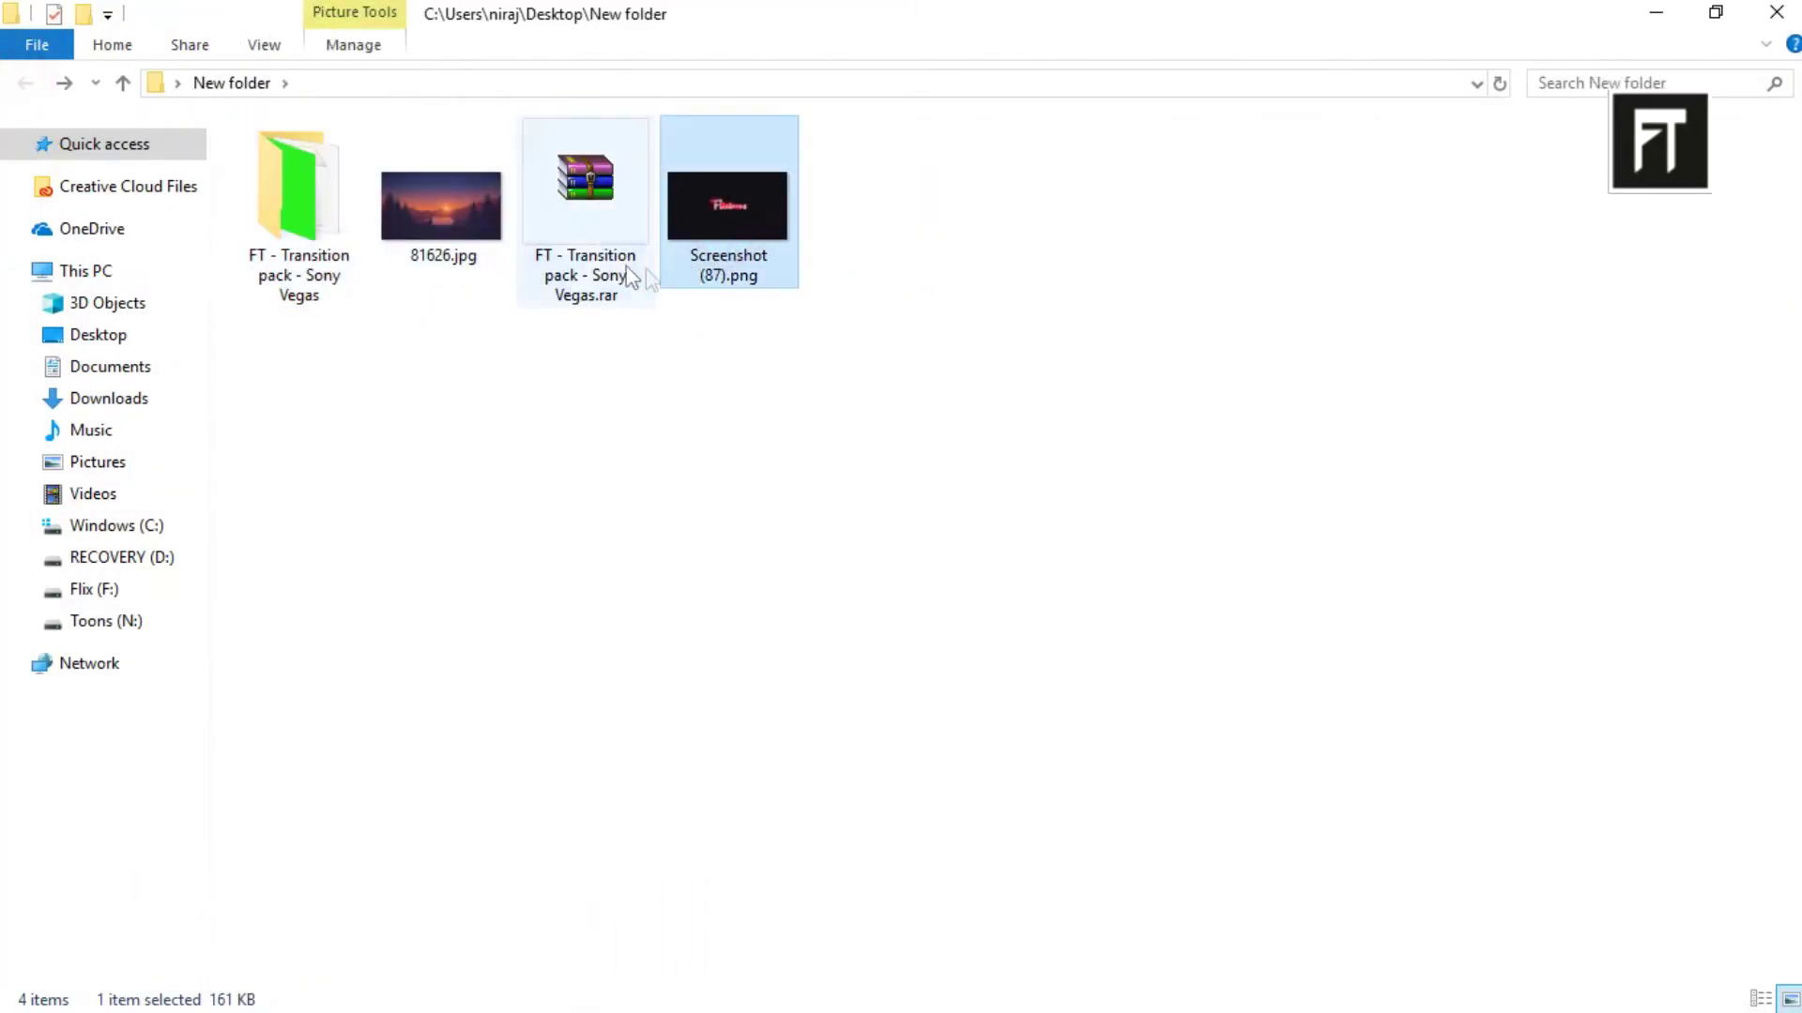
left_click(462, 209, "ctrl")
left_click_drag(462, 208, 1095, 951)
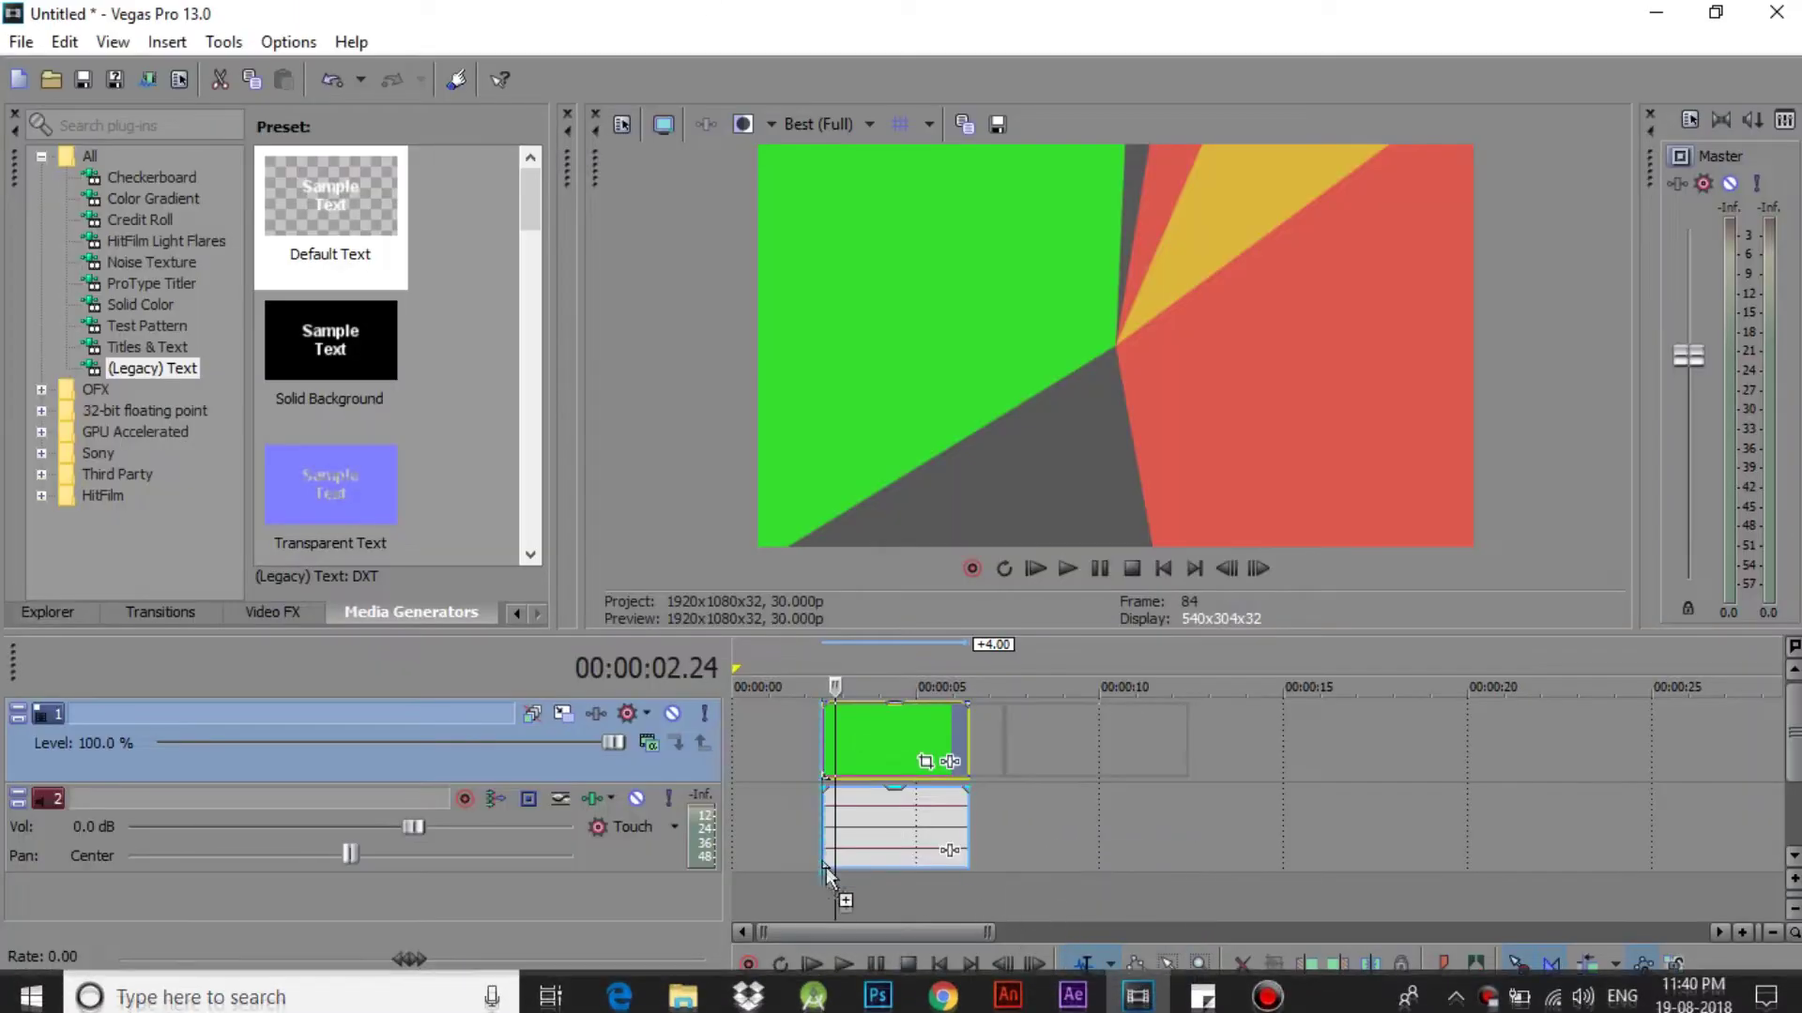
Drop both images onto a new track and take the Chroma Keyer Default preset.
left_click_drag(1095, 949, 835, 892)
left_click(862, 843)
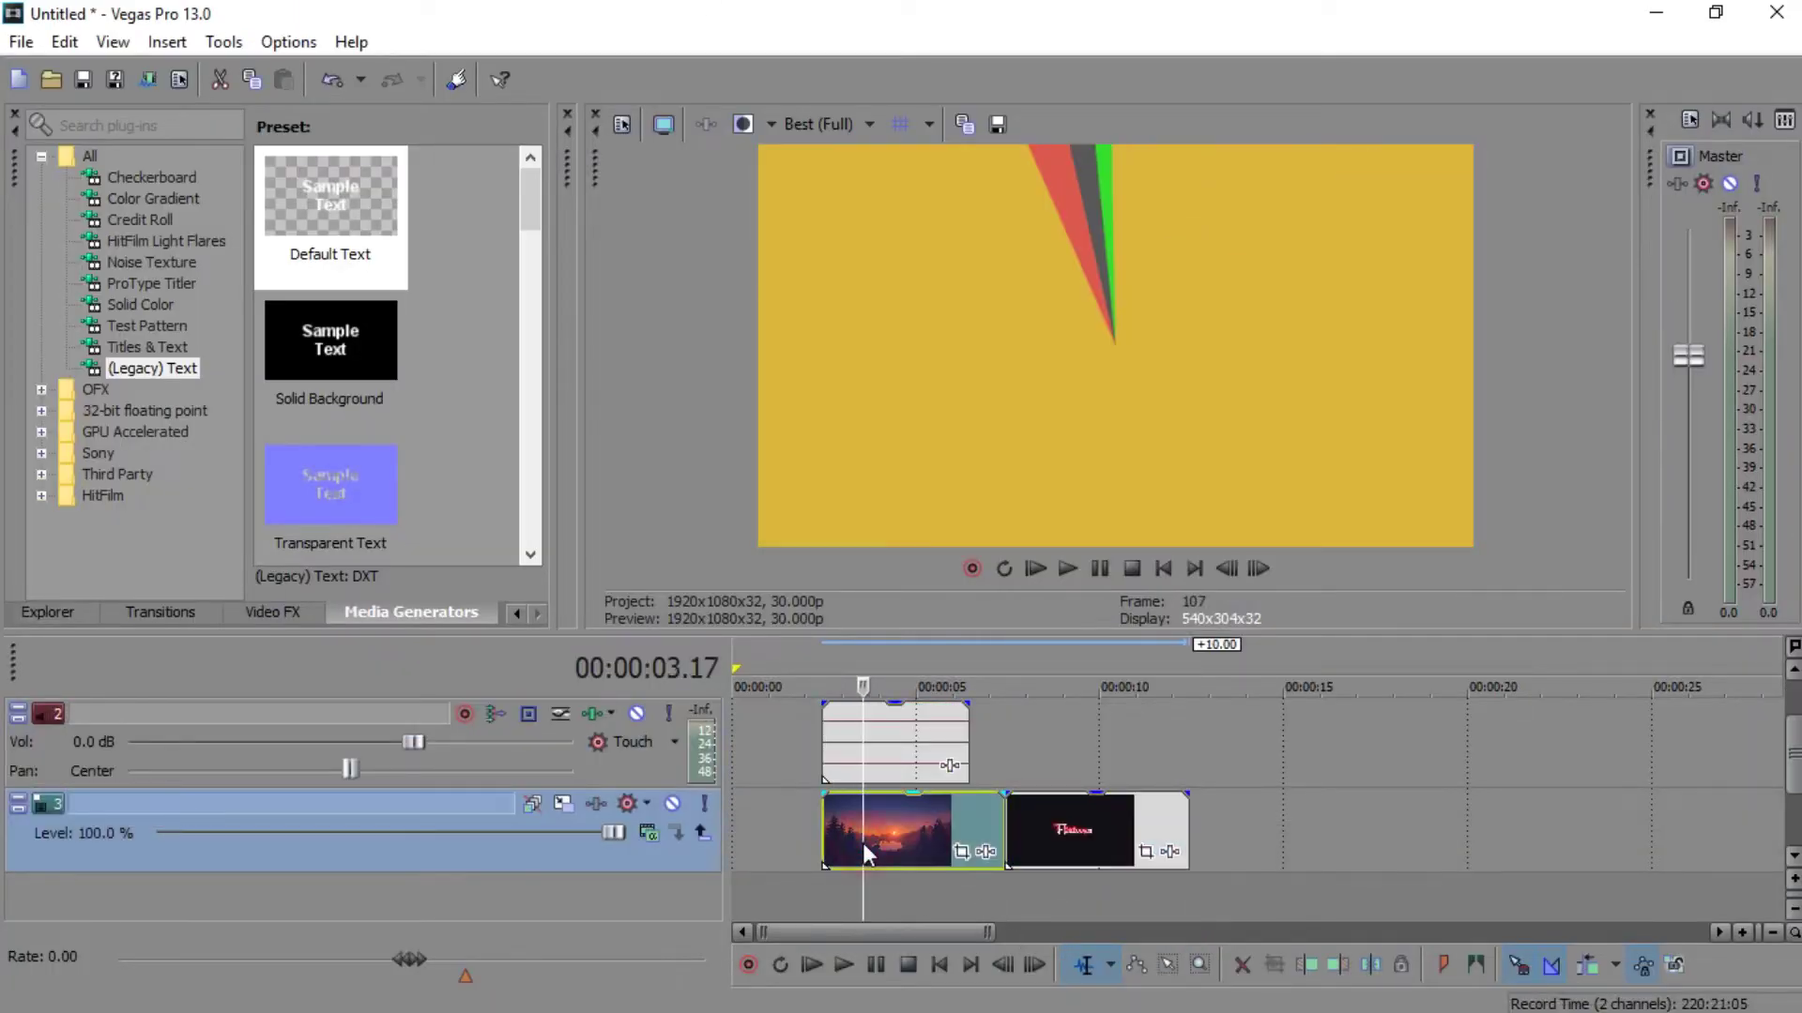
left_click(278, 614)
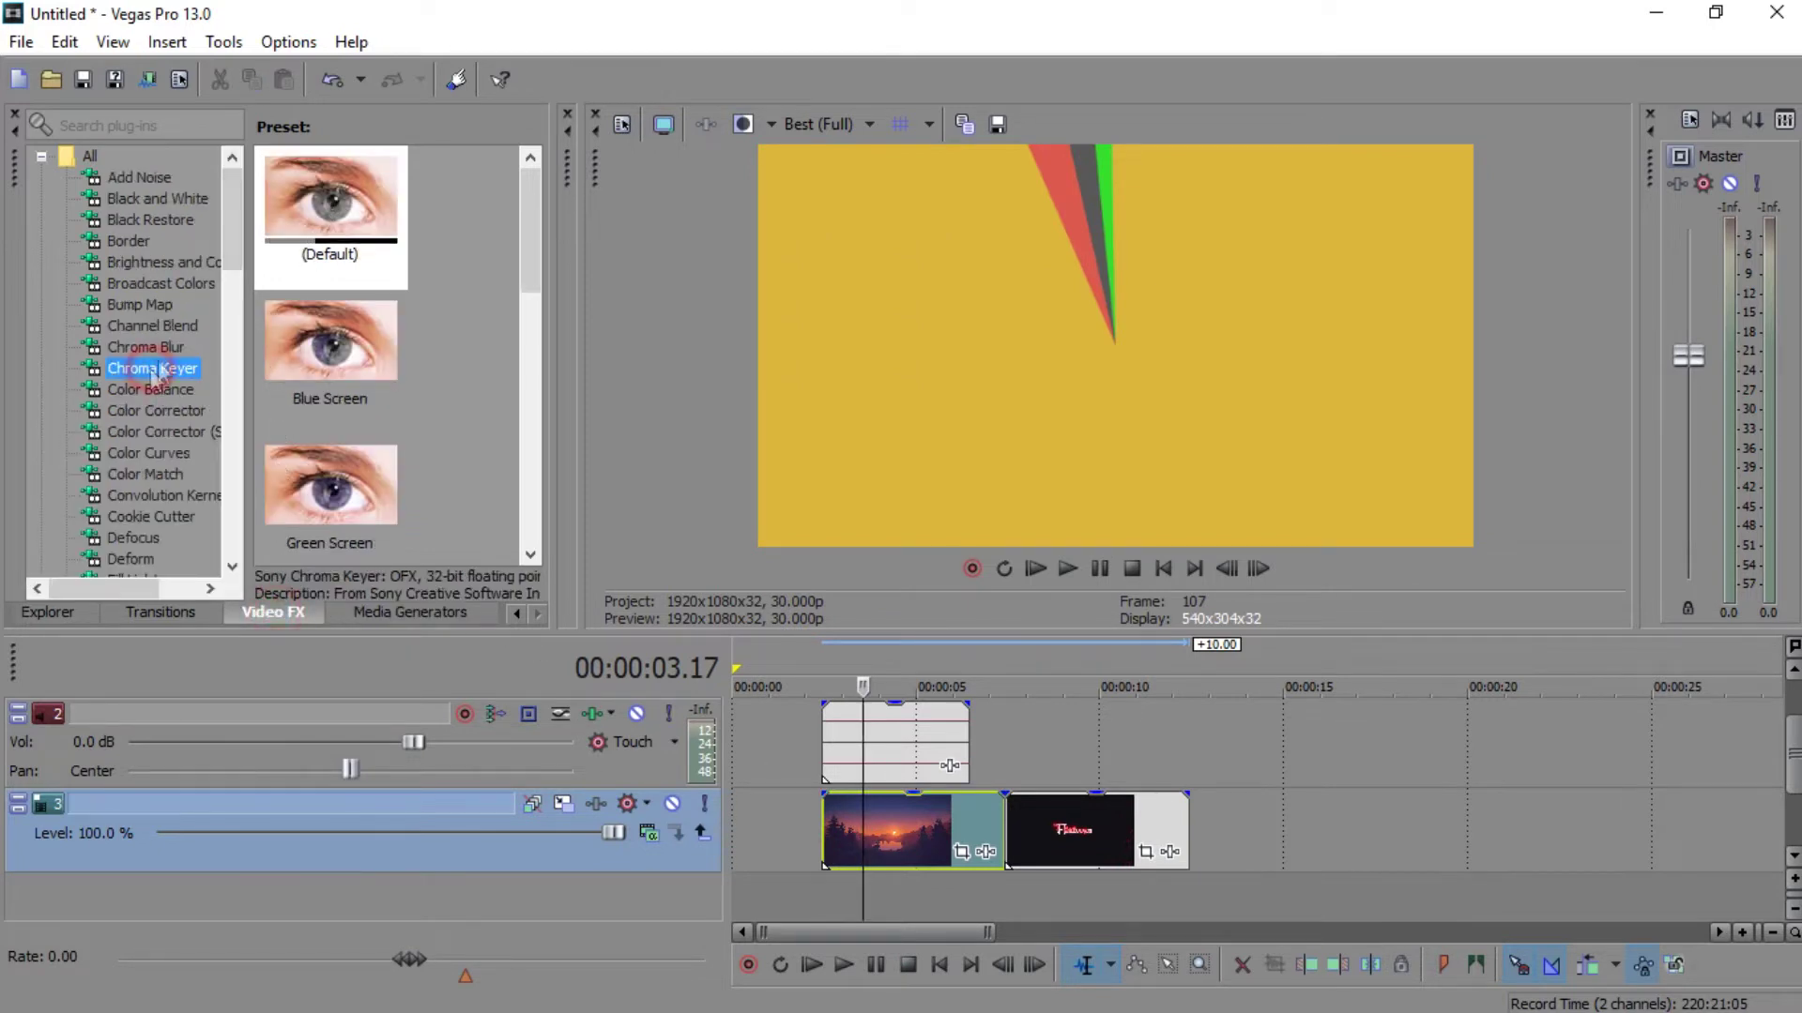
left_click_drag(1795, 669, 1128, 771)
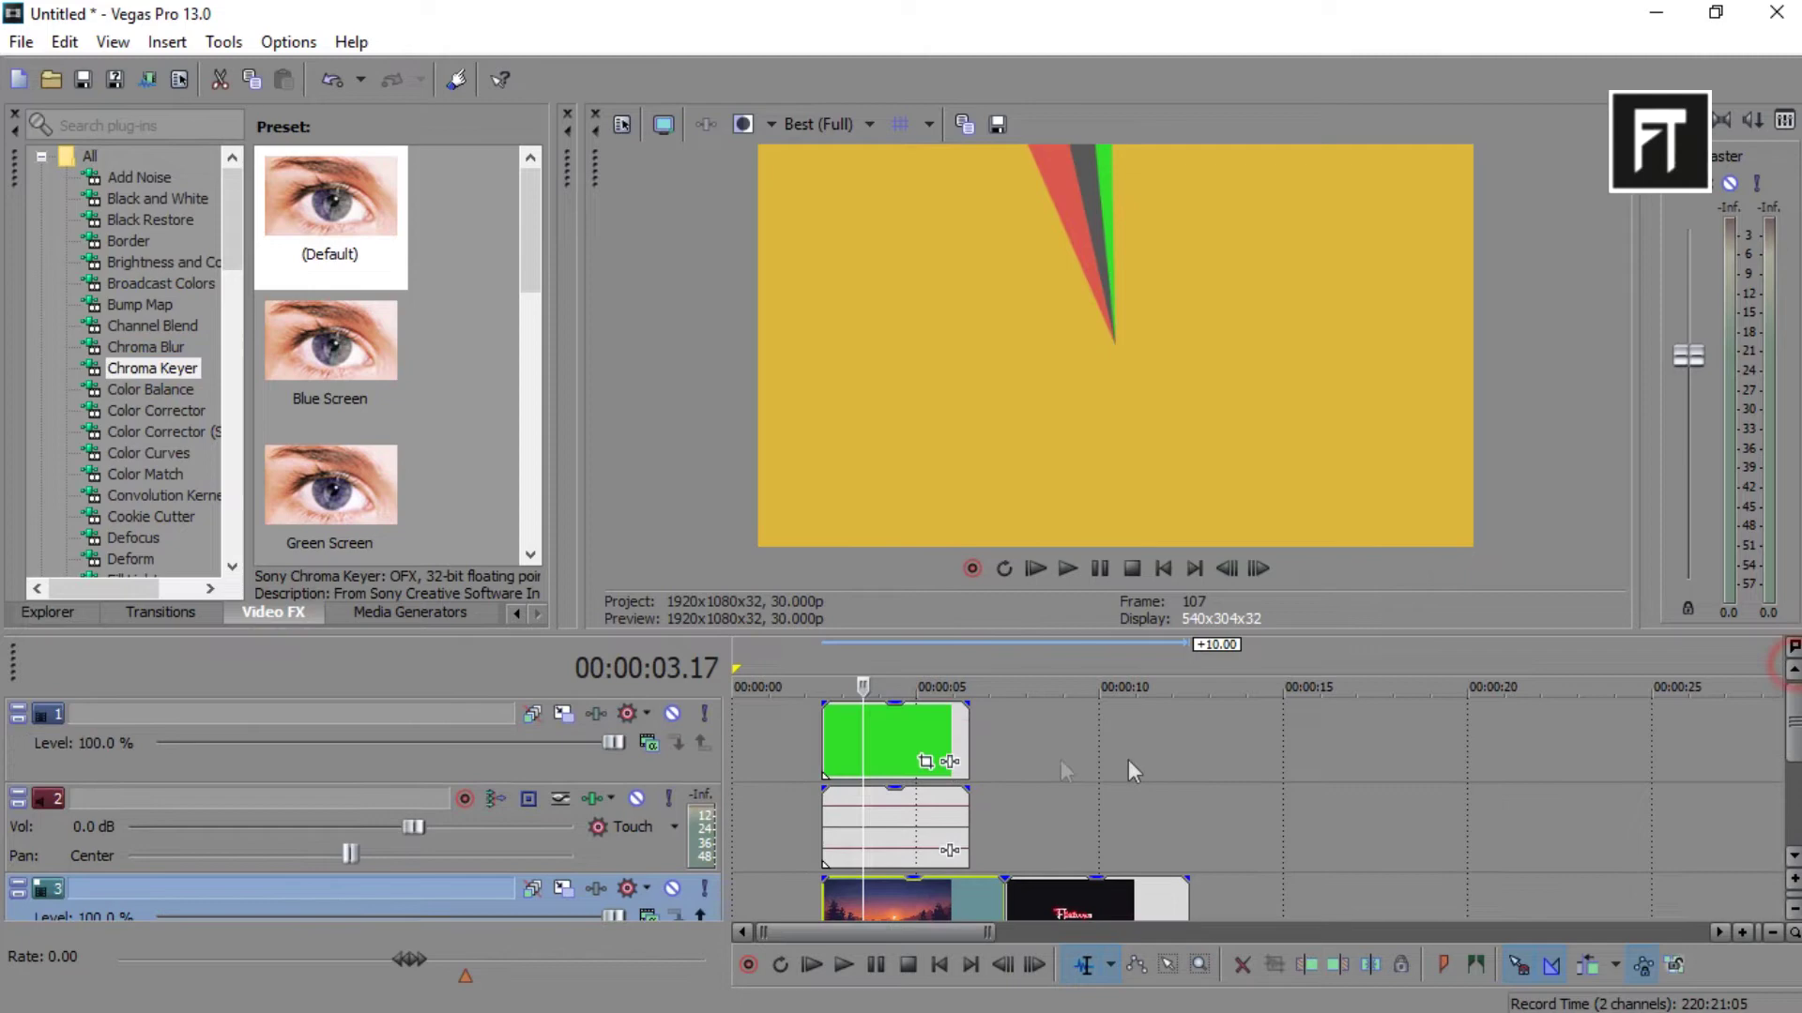
left_click_drag(323, 208, 846, 636)
Apply Chroma Keyer to the transition, sample its green as the key colour, and raise the low threshold.
left_click_drag(868, 733, 874, 737)
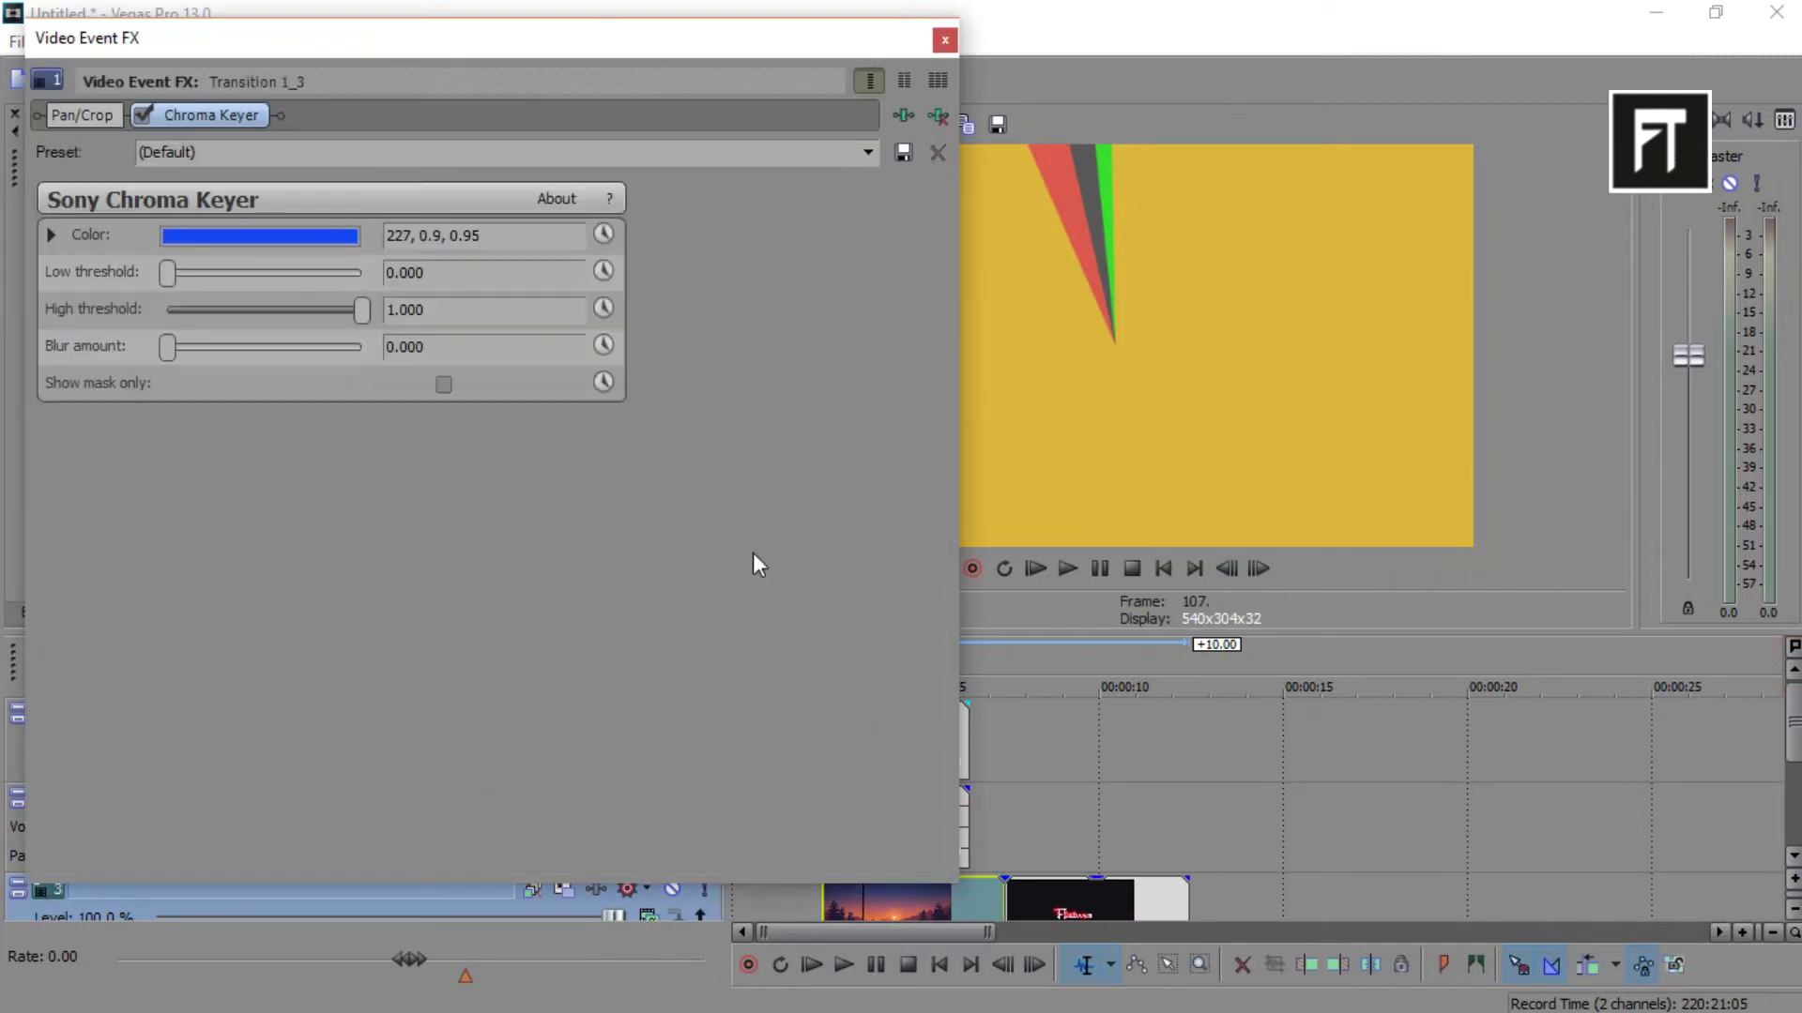
left_click(321, 254)
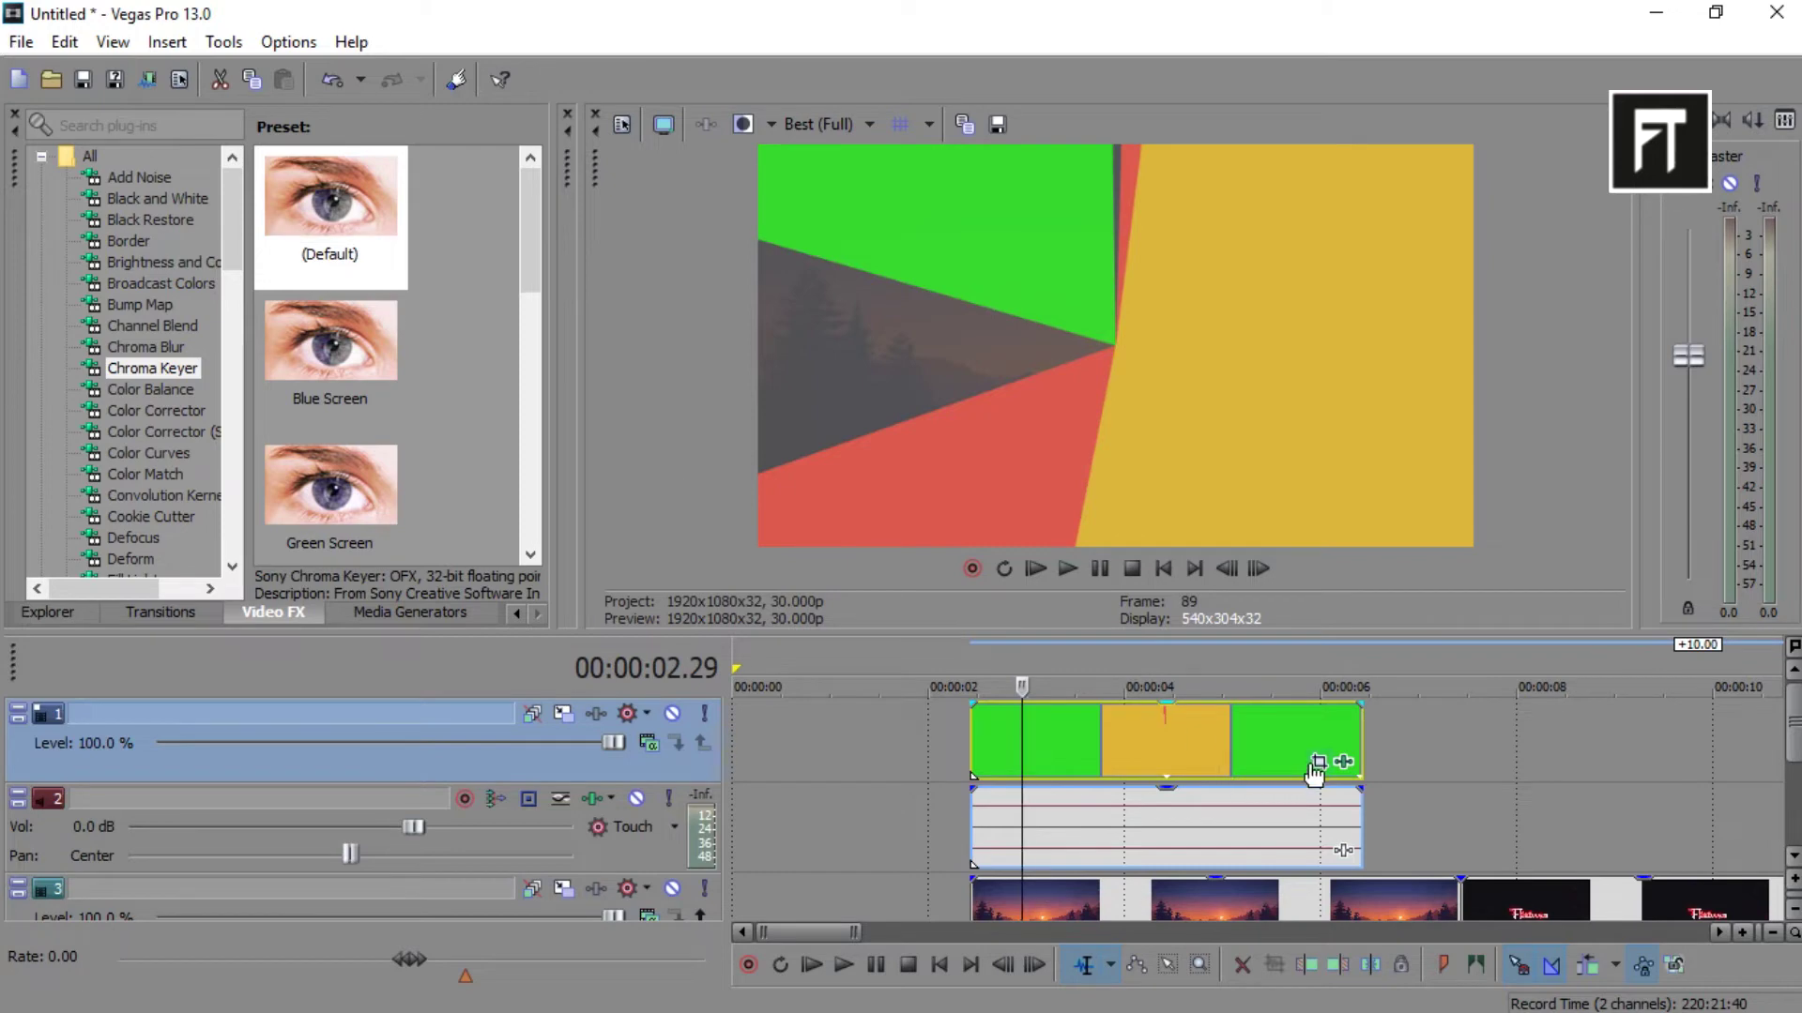
left_click(1317, 761)
left_click(209, 119)
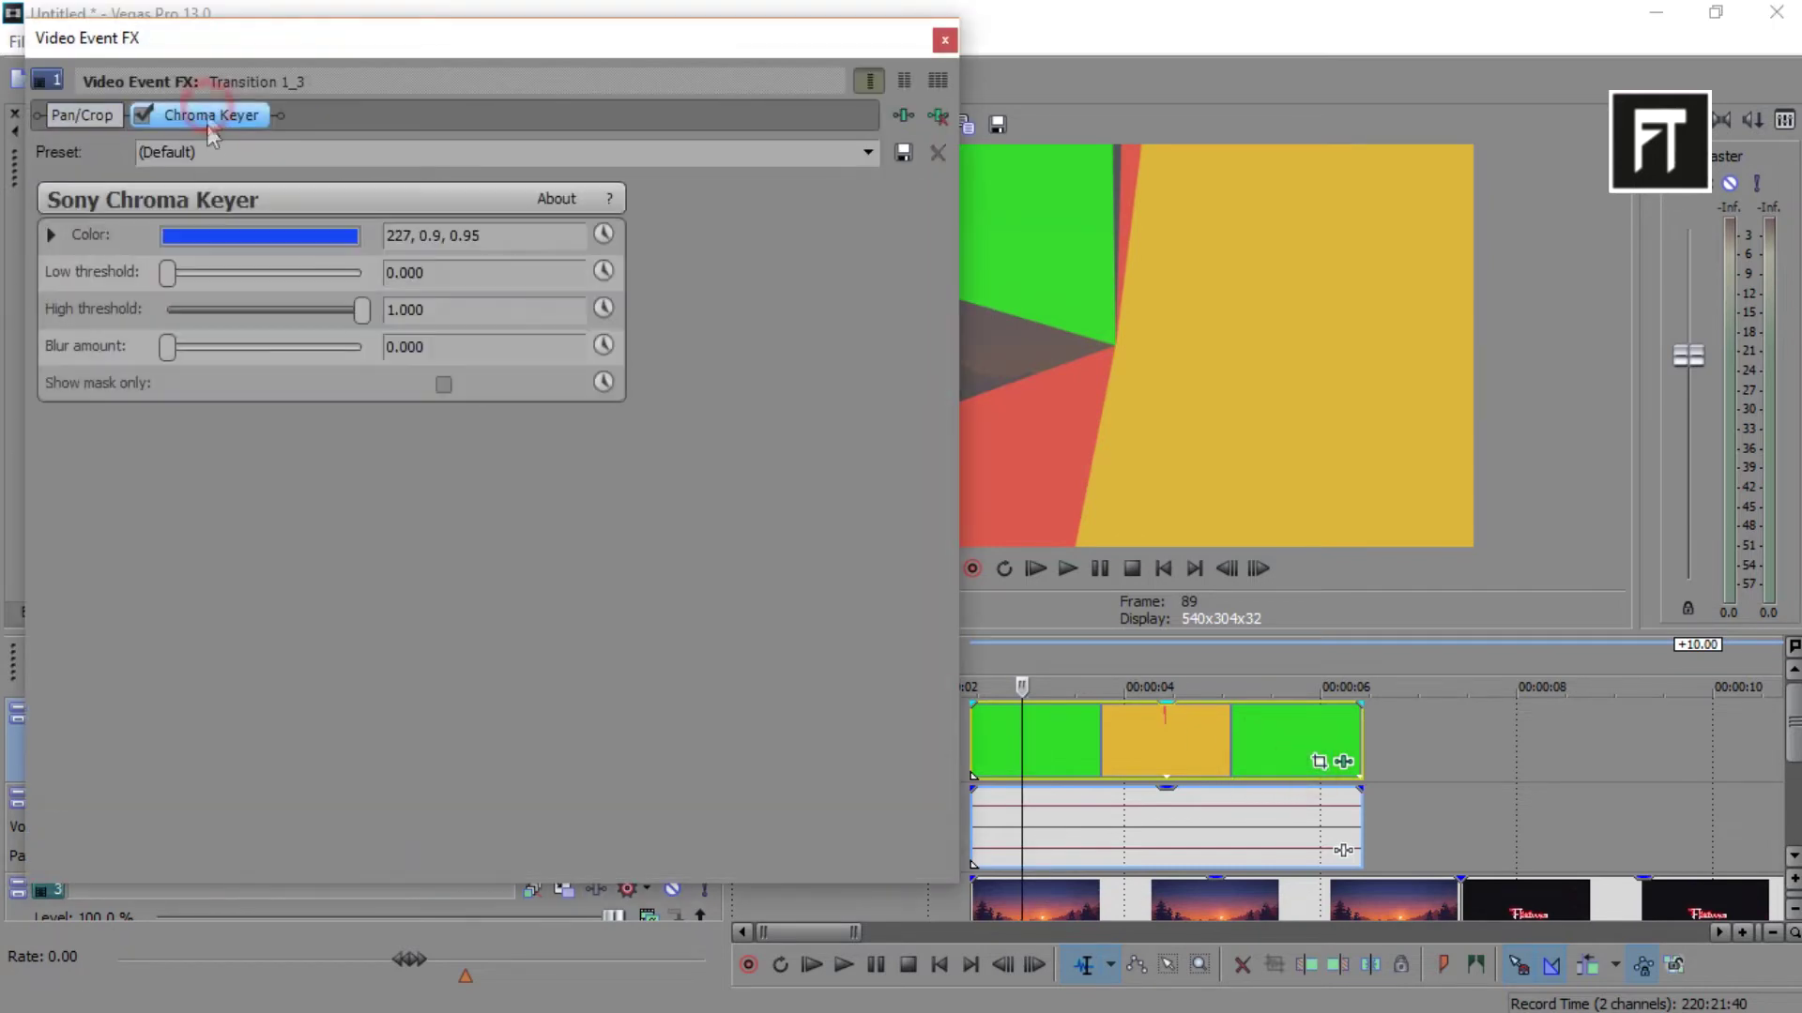
left_click(233, 247)
left_click(1054, 222)
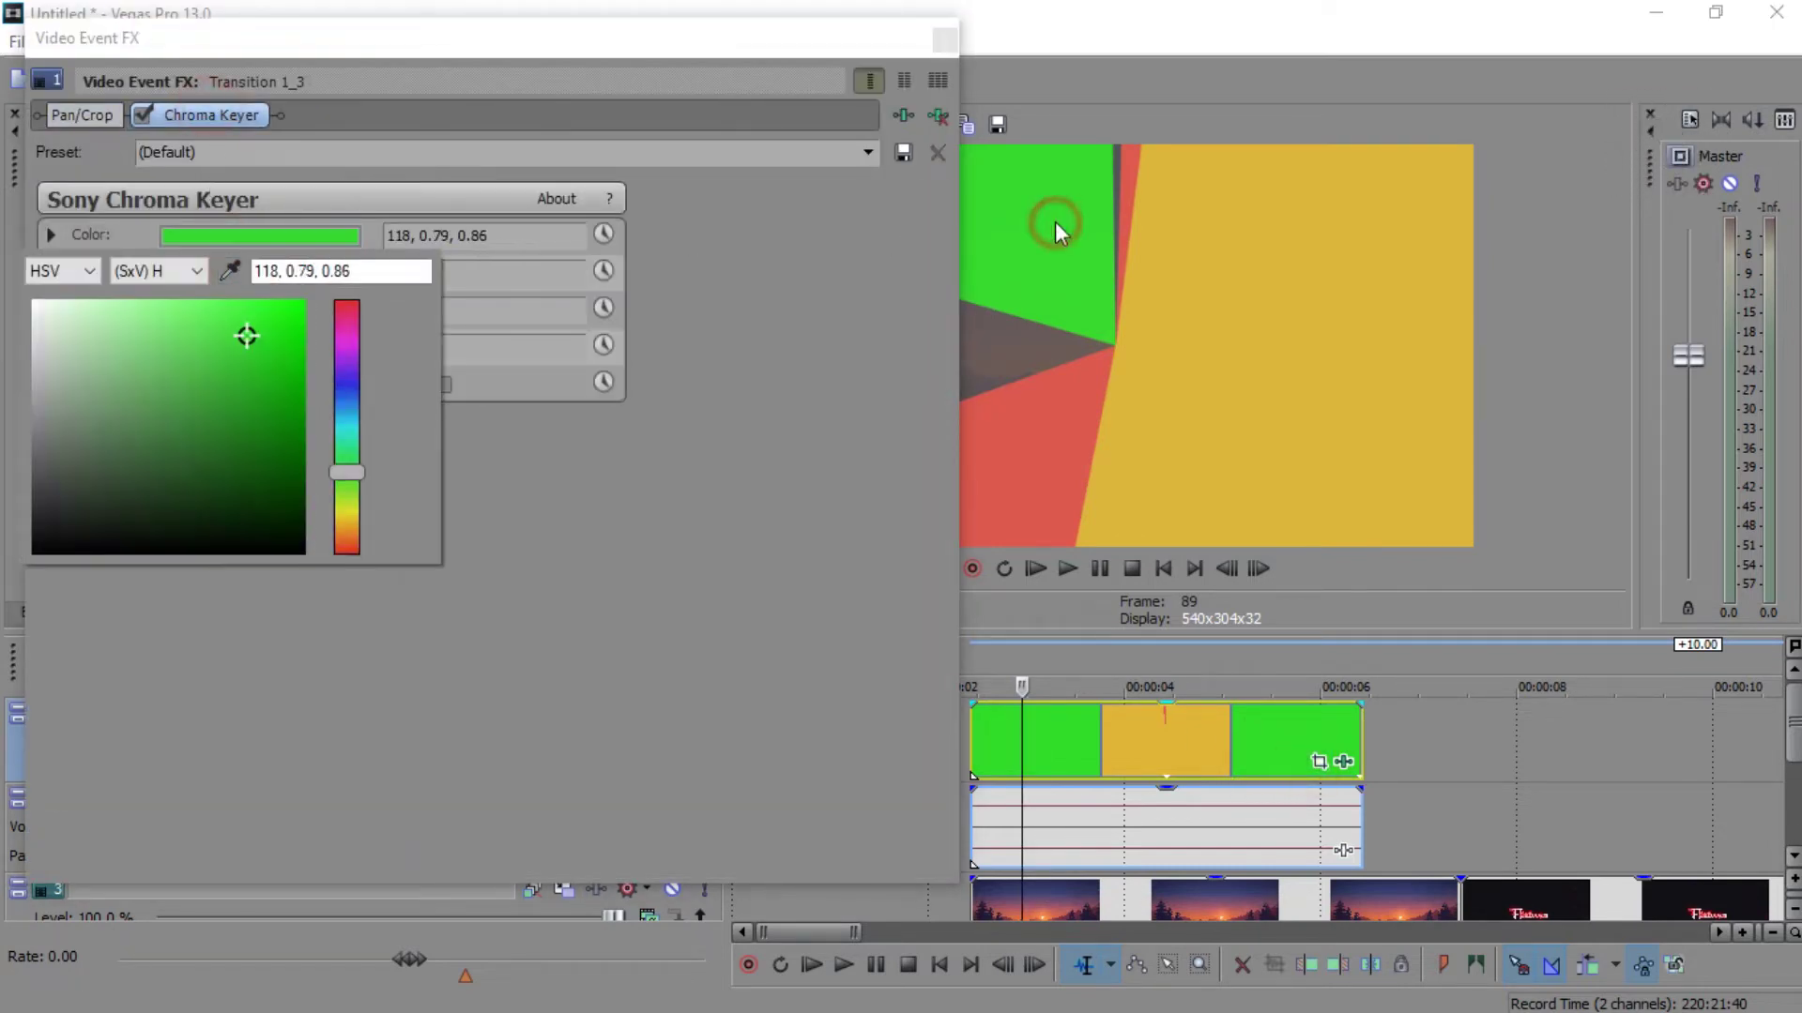
left_click(1091, 11)
left_click_drag(168, 278, 235, 282)
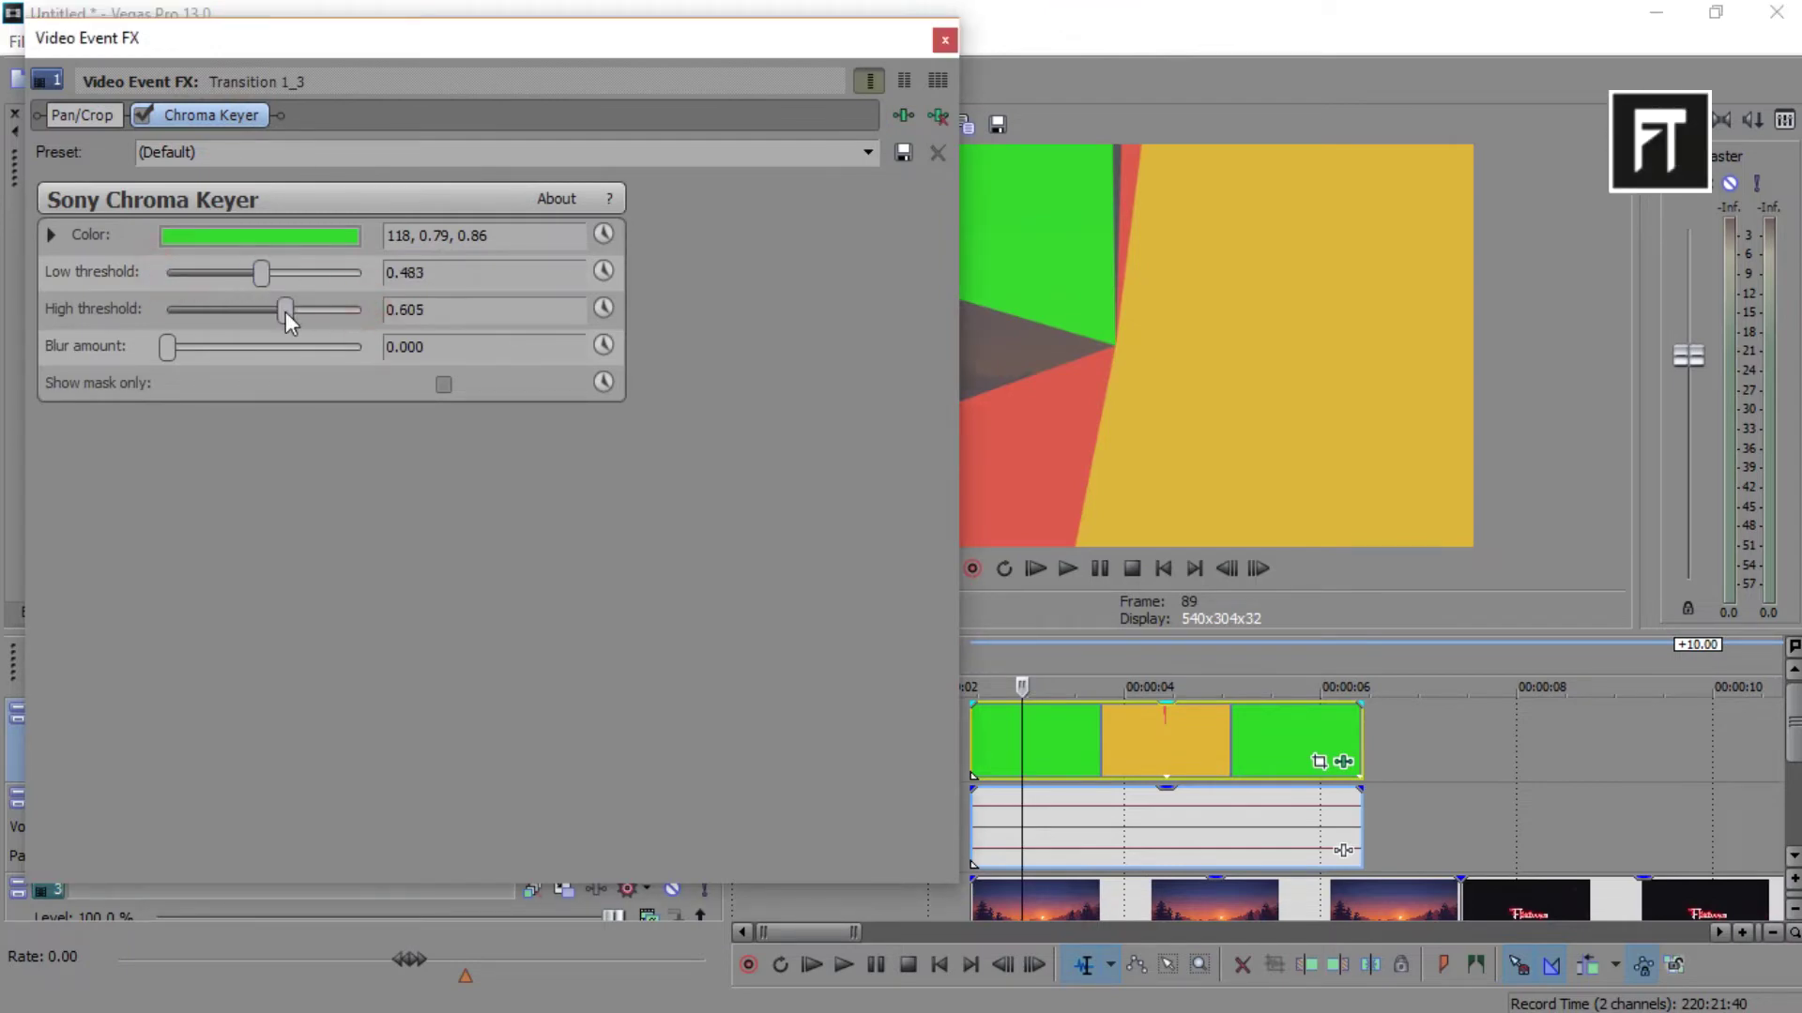
left_click(945, 40)
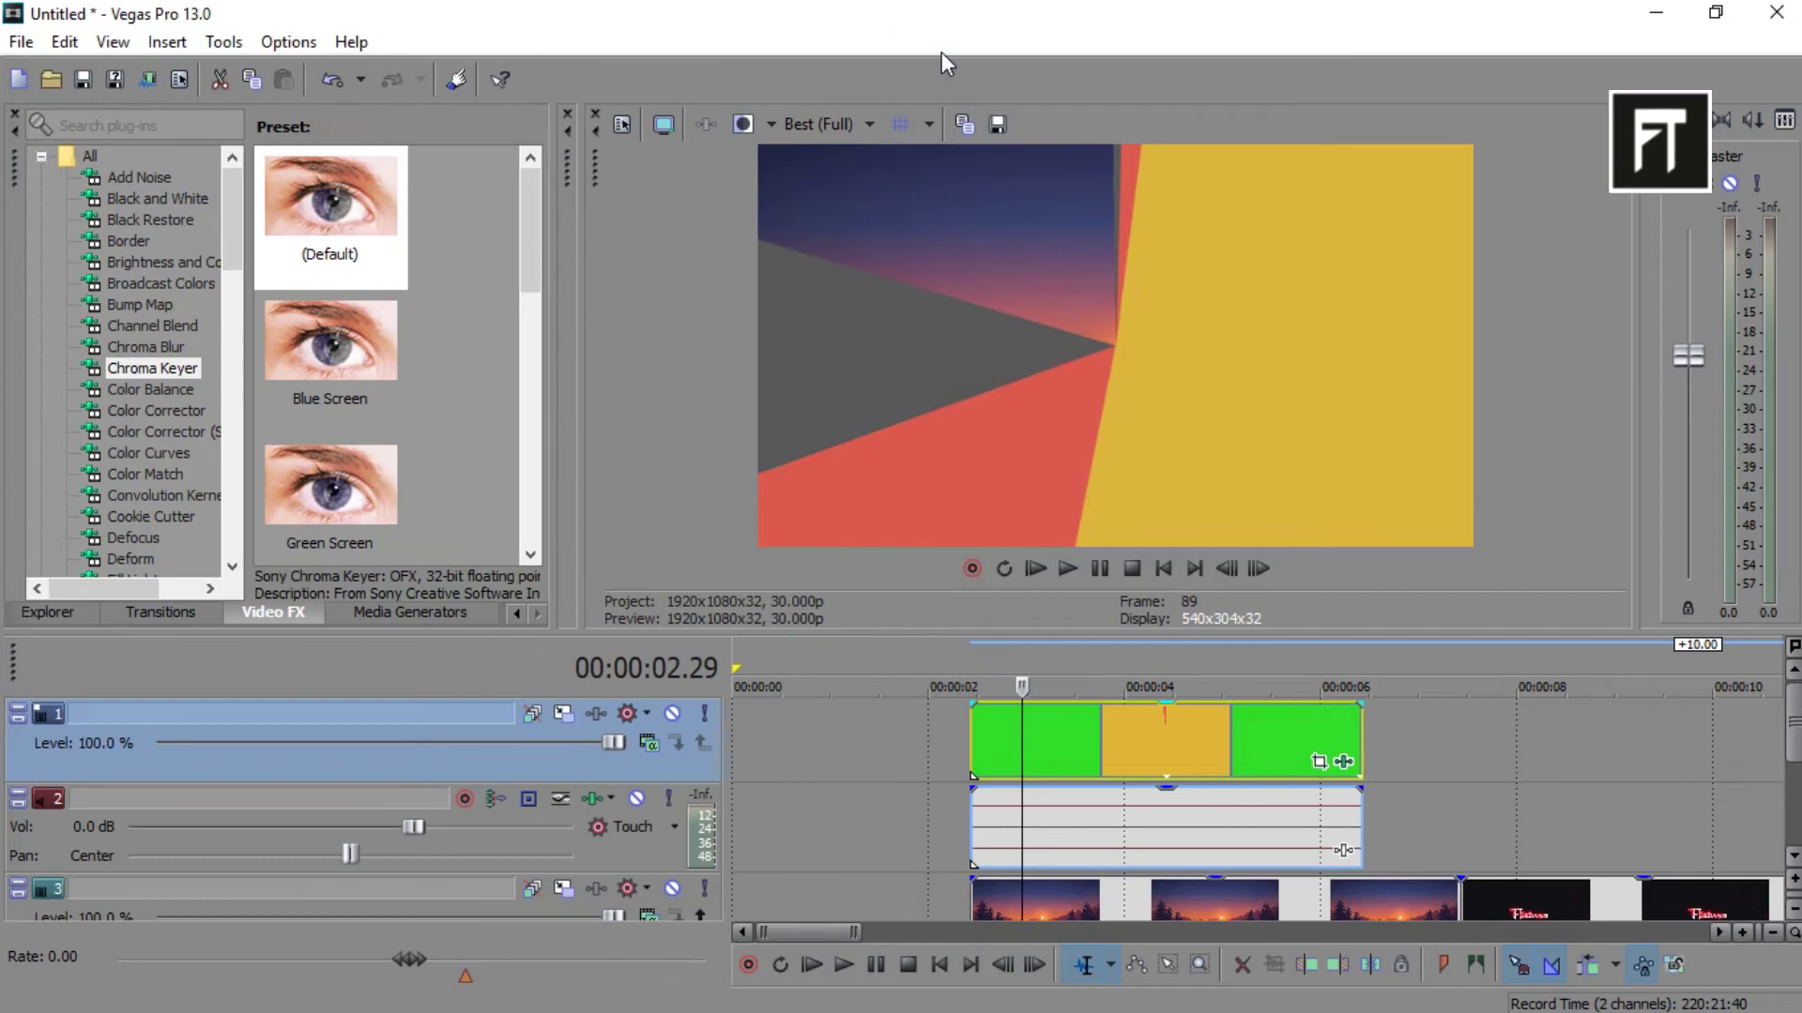
scroll(1247, 803, "up", 3)
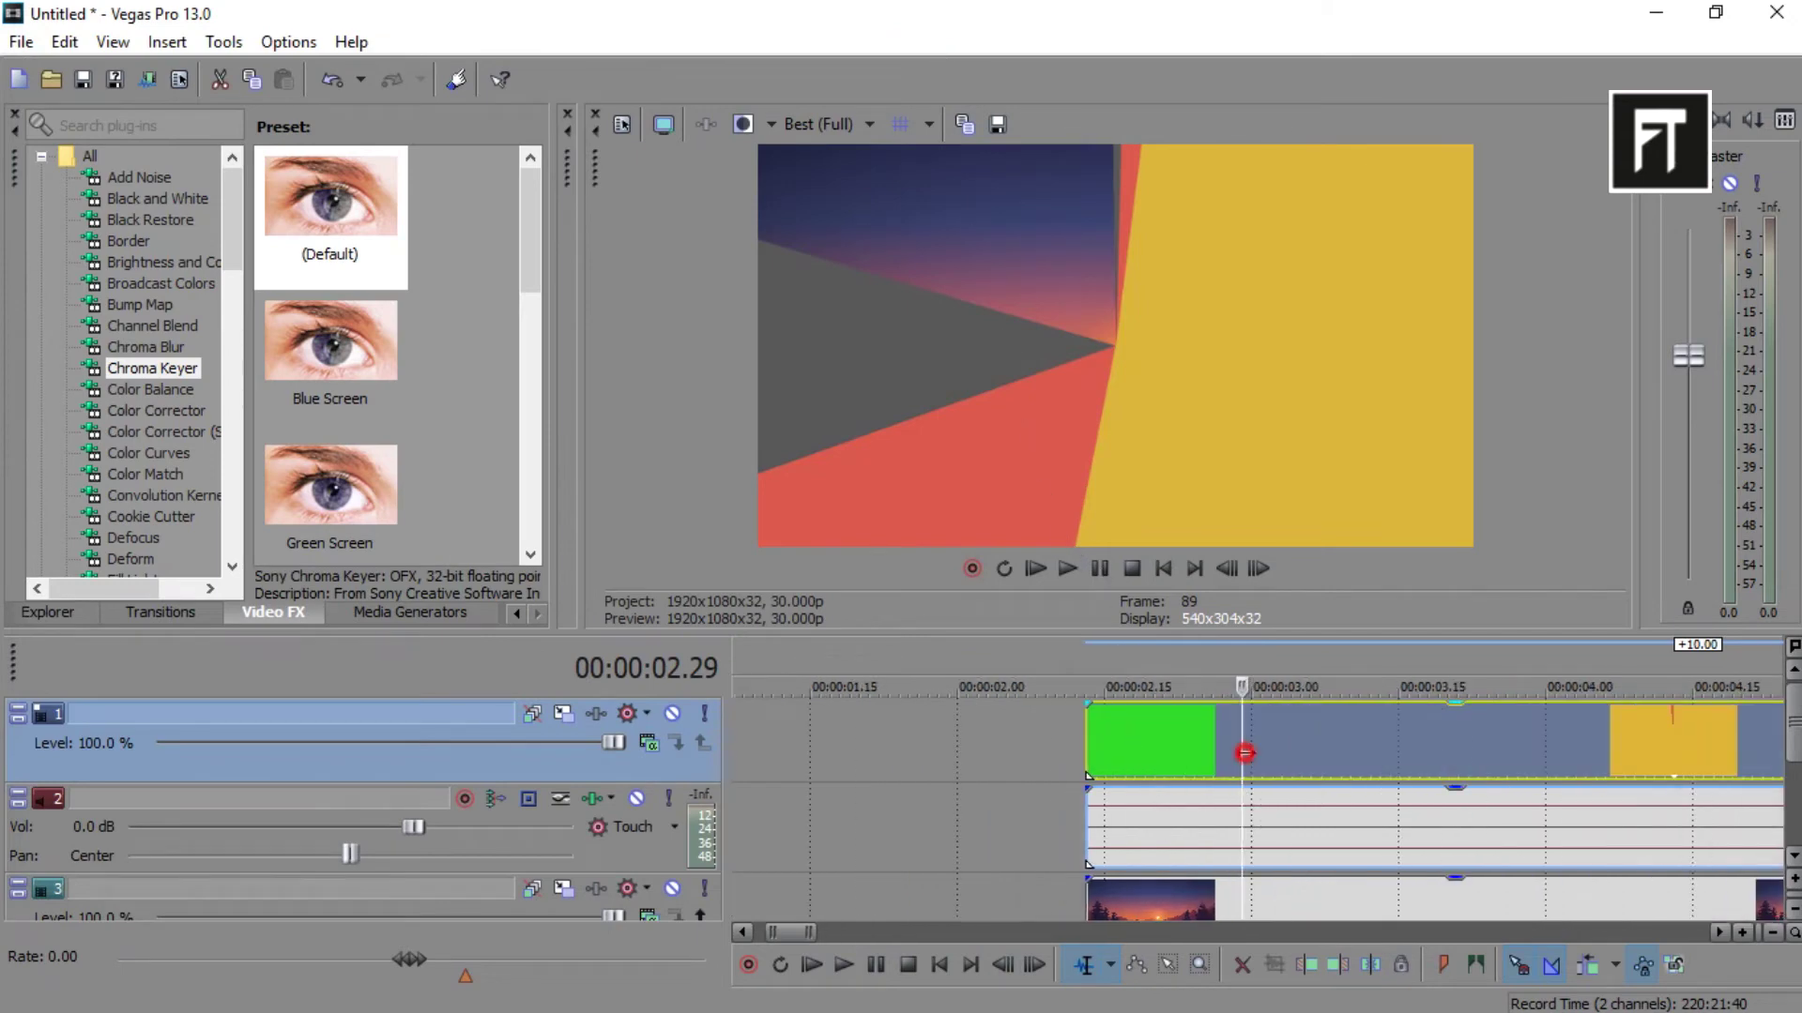
left_click_drag(1245, 754, 1107, 754)
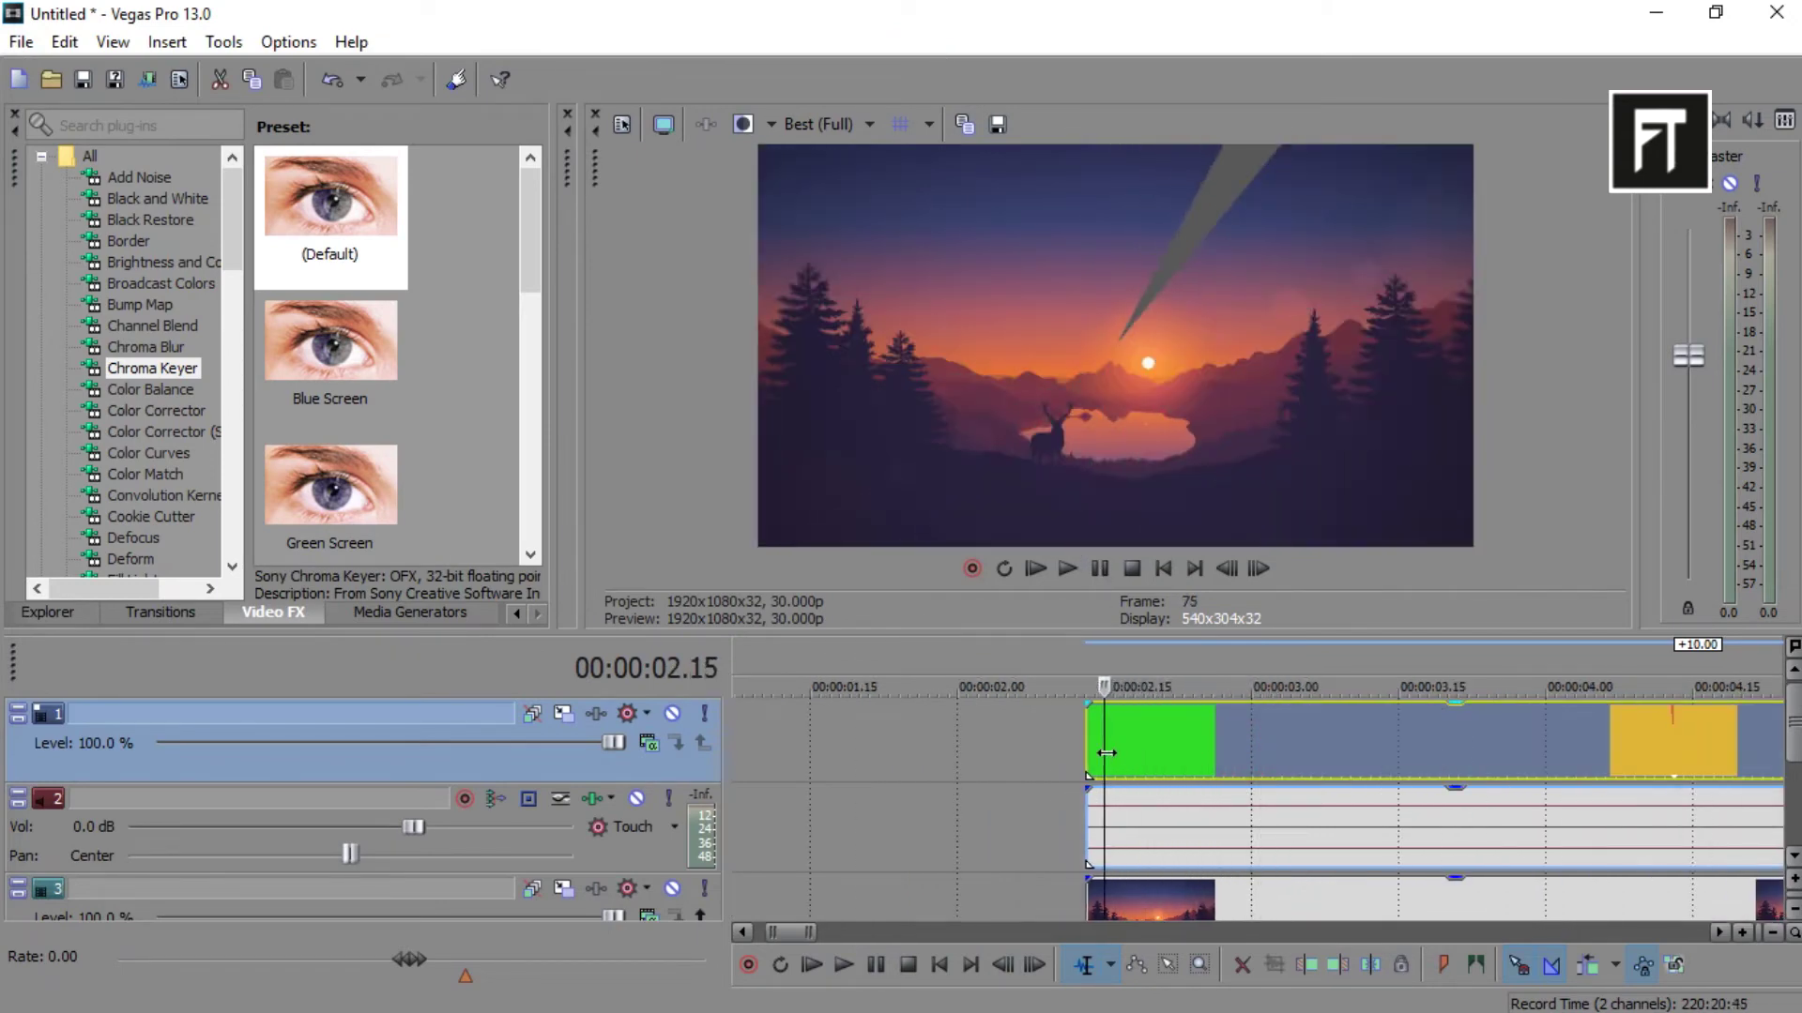
scroll(1238, 756, "down", 2)
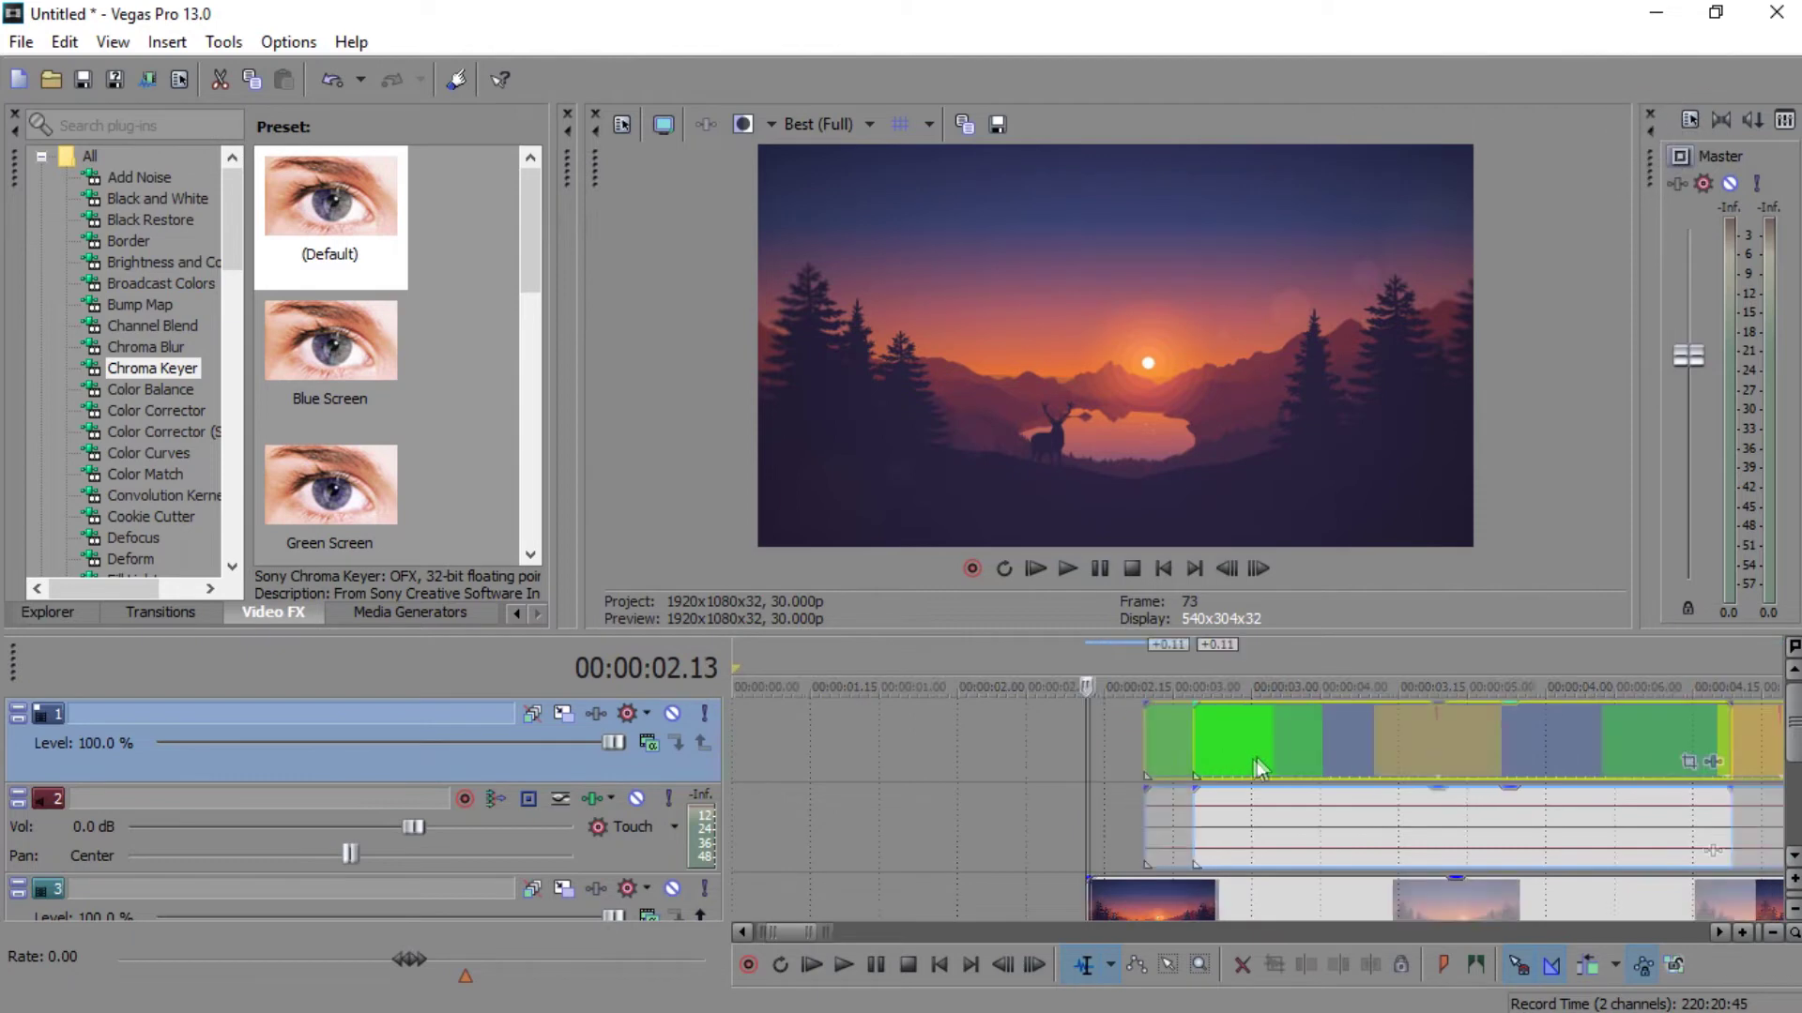
scroll(1255, 763, "down", 2)
left_click(957, 746)
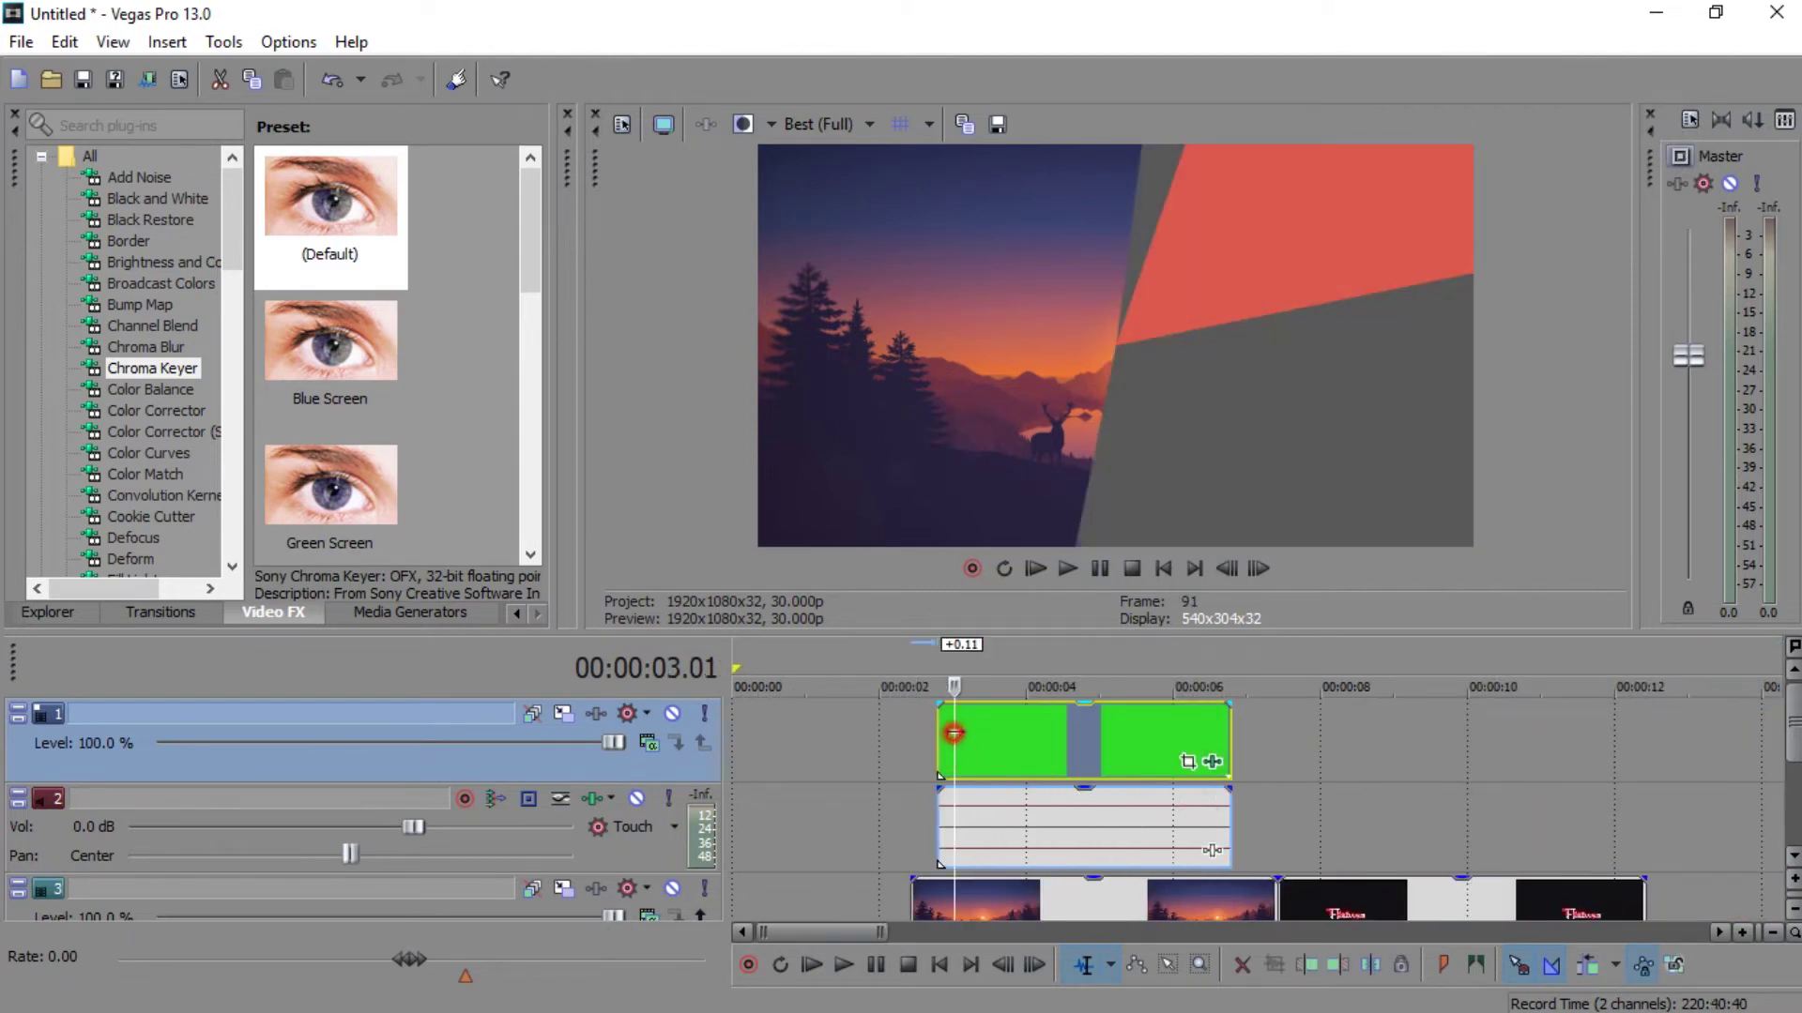
mouse_move(953, 734)
left_mouse_down()
mouse_move(1137, 761)
mouse_move(1088, 762)
left_mouse_up()
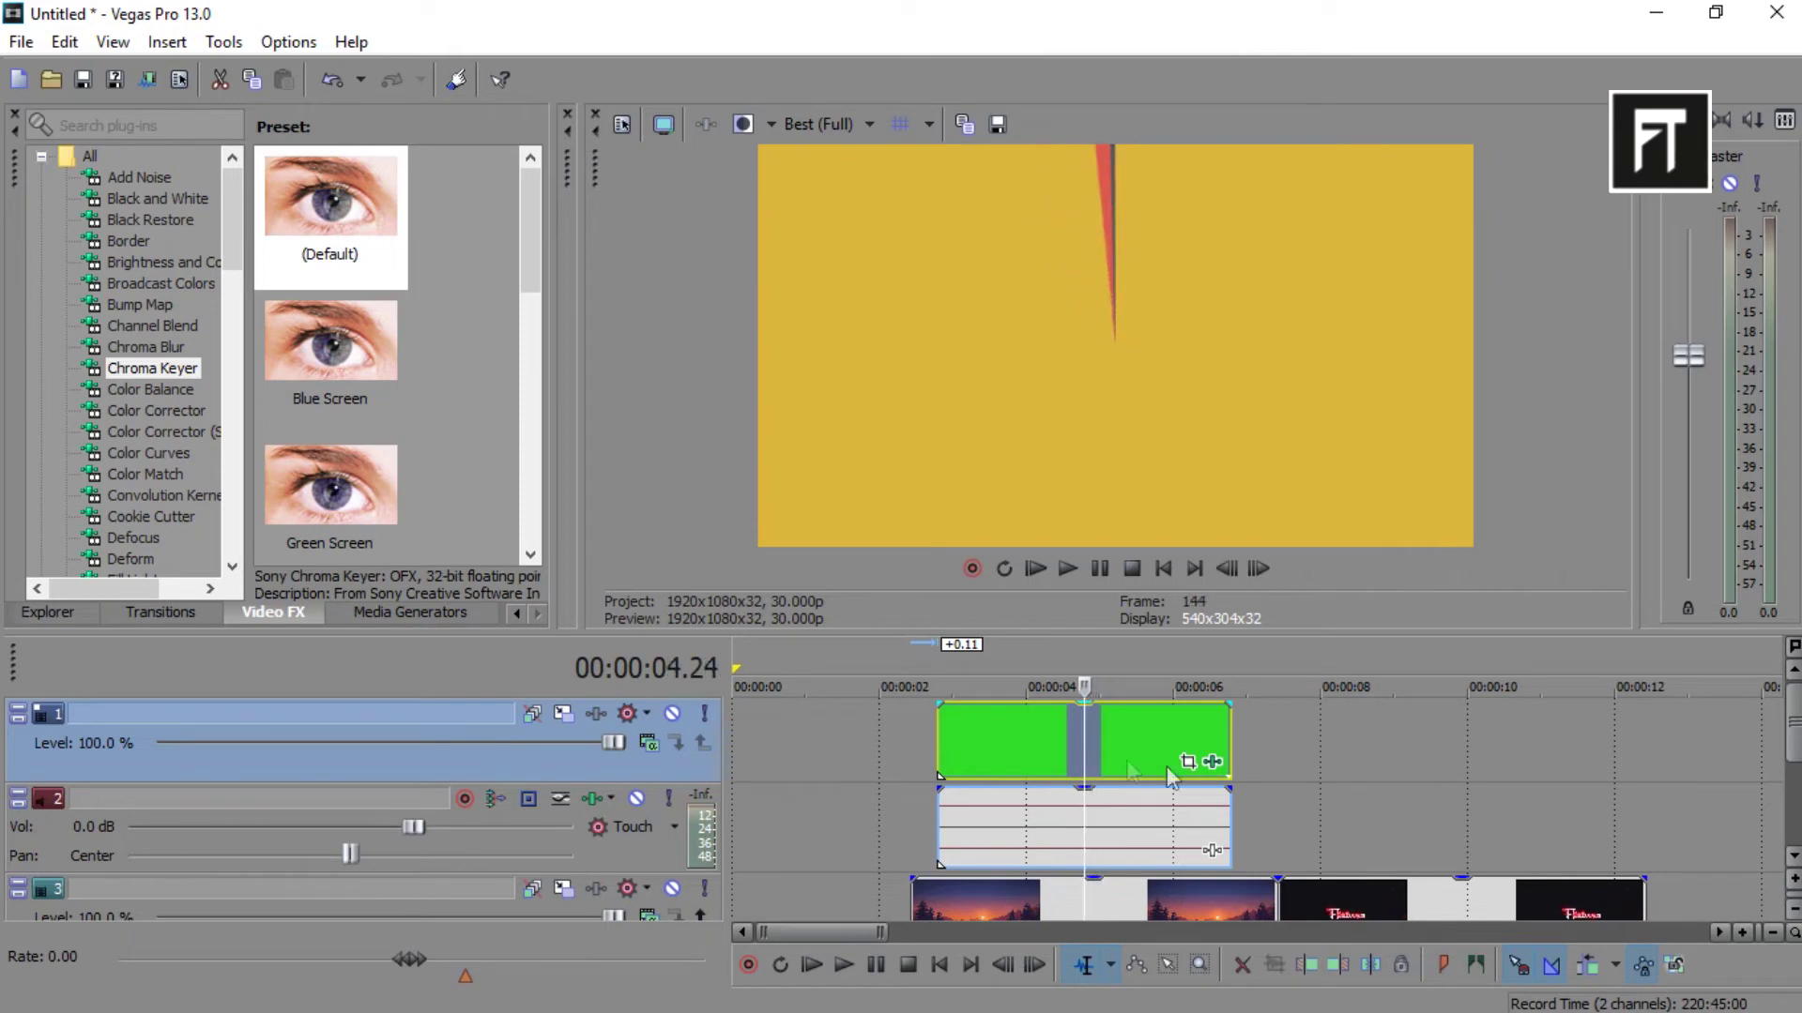